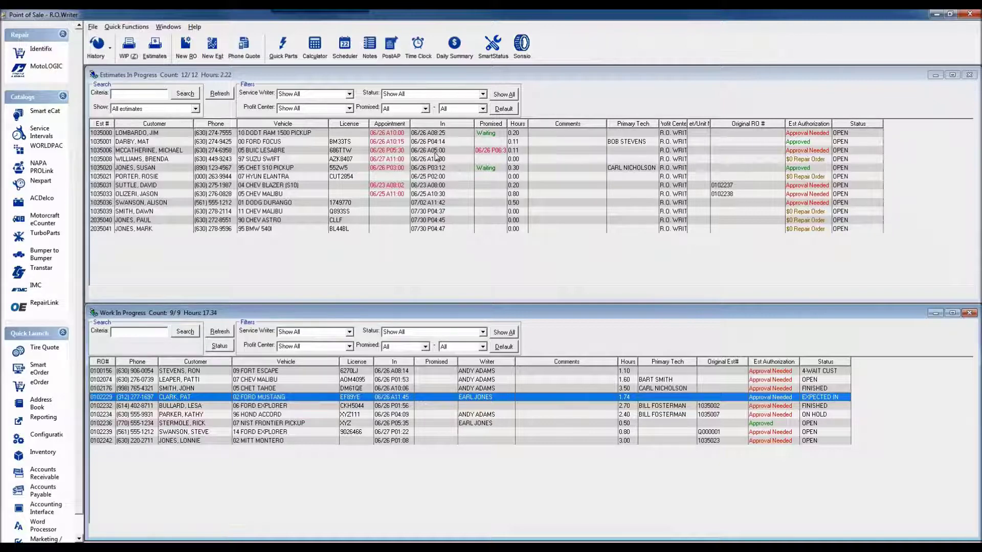
Launch the Configuration module from Quick Launch on the Point of Sale screen.
{"action": "left_click", "coordinate": [46, 434]}
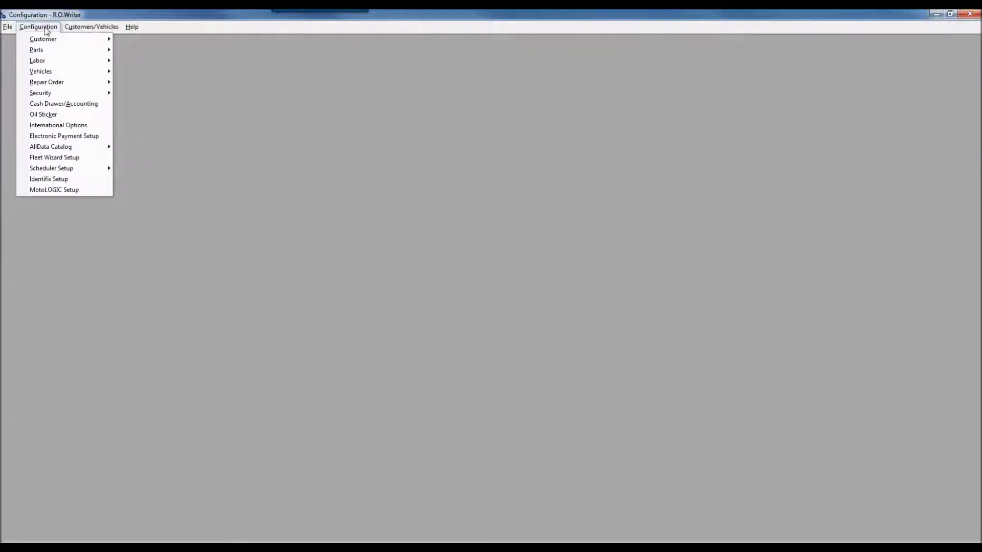
Open Labor > Smart Labor Pricing to show the Default Smart Labor matrix wizard.
{"action": "mouse_move", "coordinate": [48, 60]}
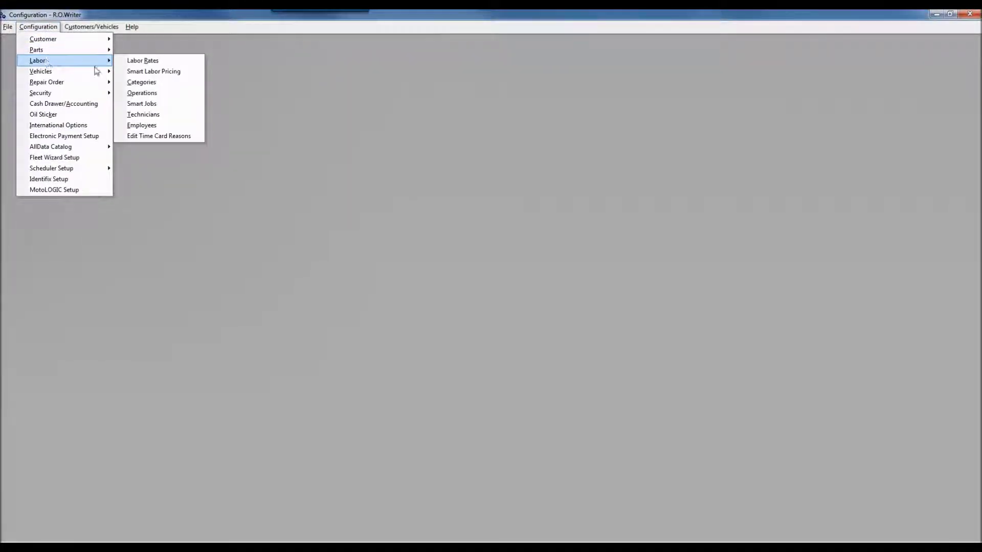
{"action": "left_click", "coordinate": [152, 75]}
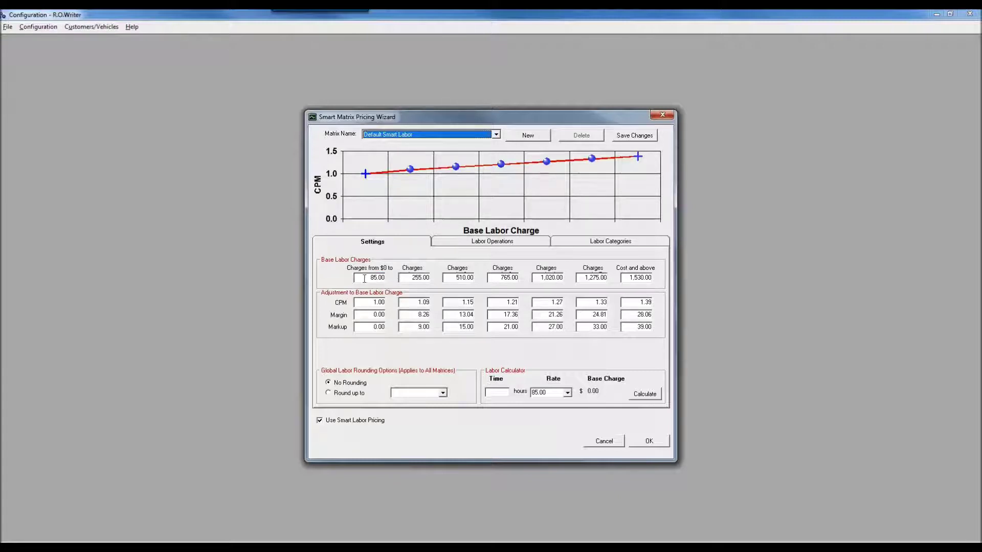
{"action": "double_click", "coordinate": [377, 302]}
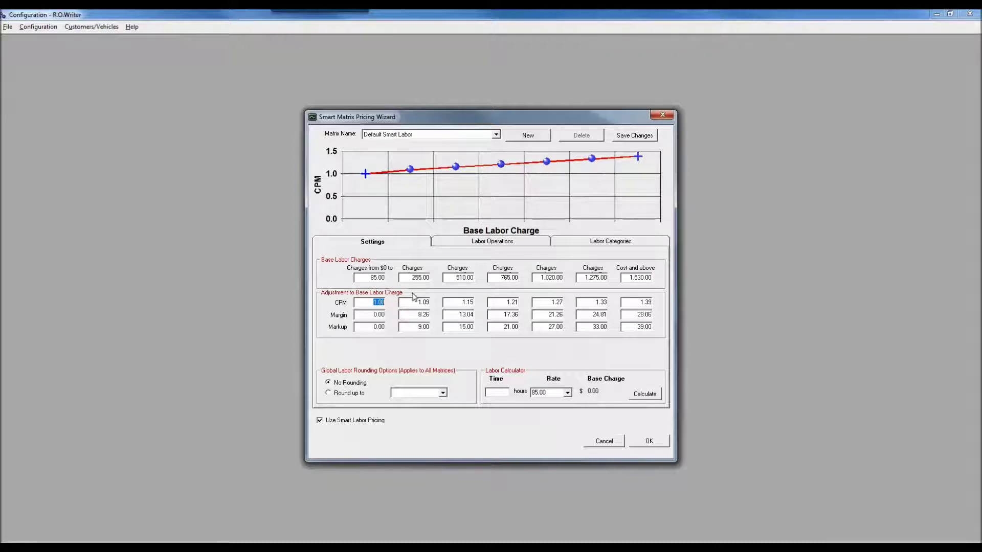
{"action": "double_click", "coordinate": [410, 278]}
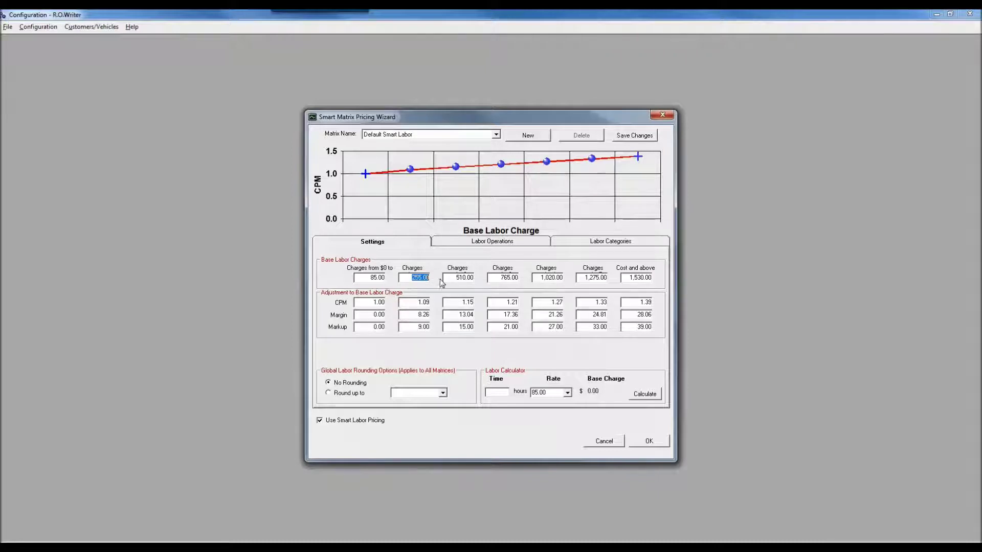
{"action": "left_click", "coordinate": [416, 303]}
Calculate a 4-hour job at the 85.00 rate, giving a $377.40 adjusted charge.
{"action": "left_click", "coordinate": [504, 393]}
{"action": "type", "text": "4"}
{"action": "left_click", "coordinate": [652, 399]}
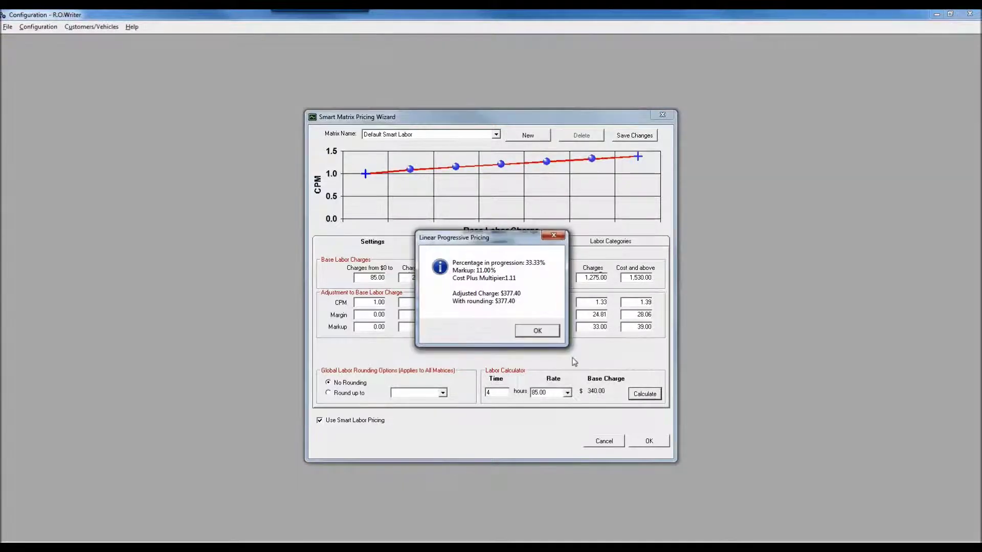
{"action": "left_click_drag", "start_coordinate": [517, 246], "coordinate": [746, 253]}
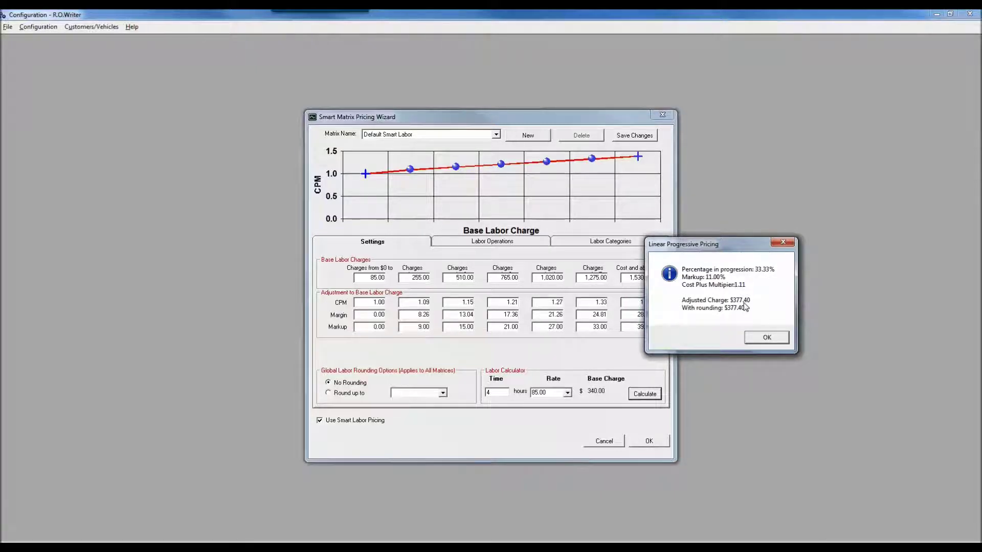
Close the Linear Progressive Pricing result and view the Round up to choices.
{"action": "left_click", "coordinate": [766, 338]}
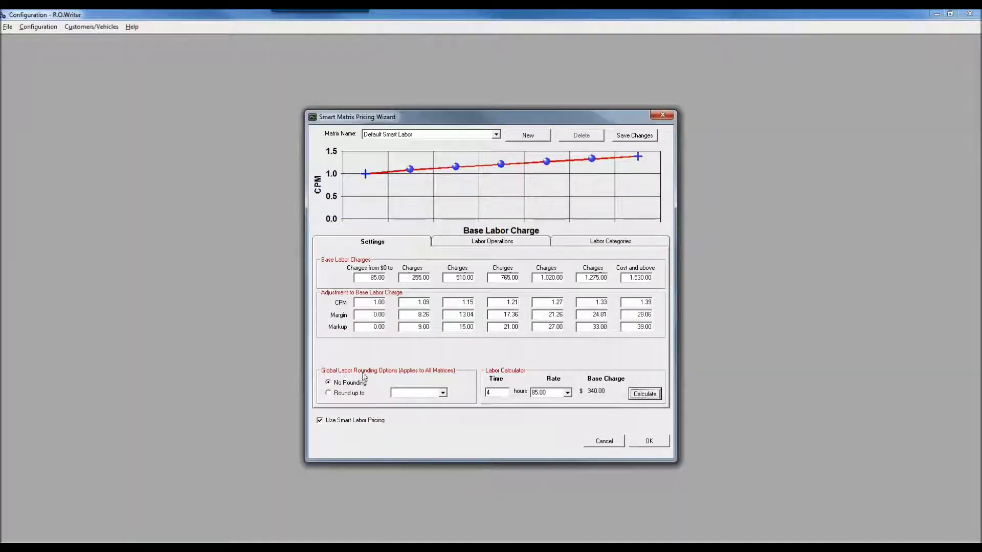
{"action": "left_click", "coordinate": [443, 394]}
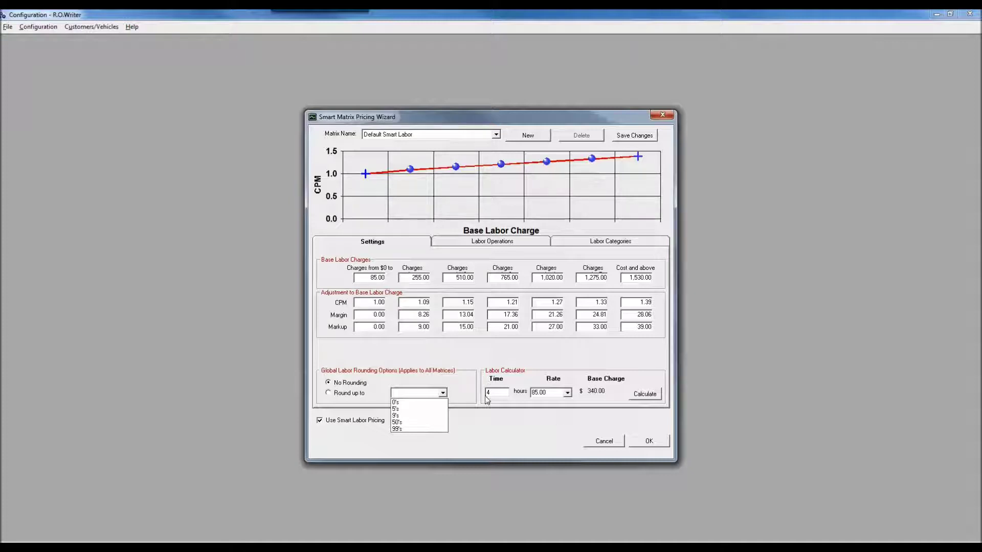
Leave No Rounding in force and view the matrix's included and excluded labor categories.
{"action": "left_click", "coordinate": [434, 354]}
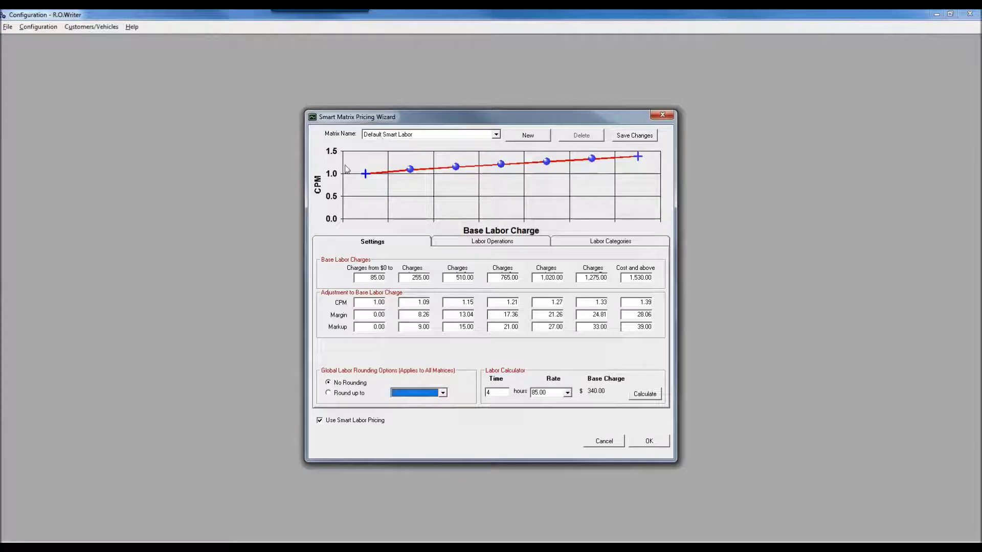
{"action": "left_click", "coordinate": [576, 242]}
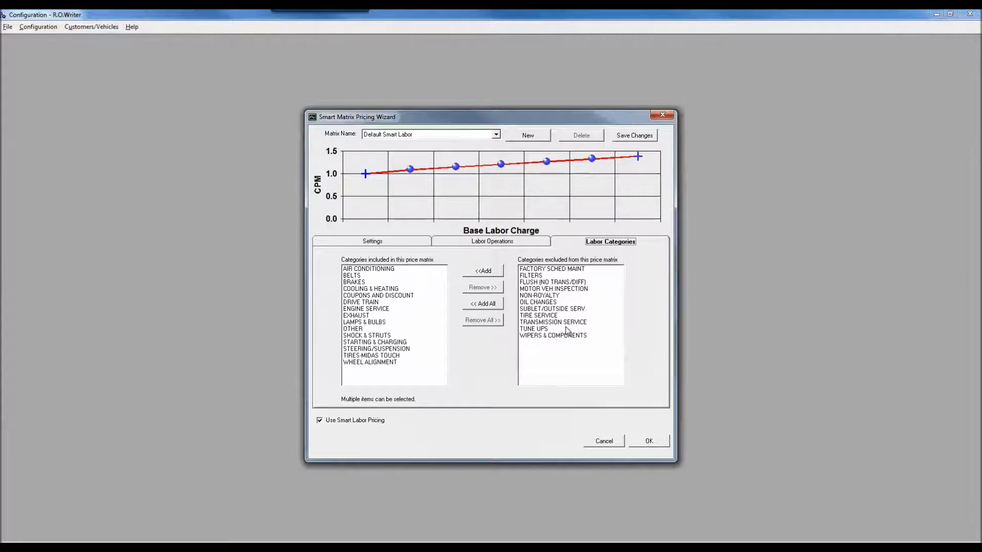
Return to the Settings tab showing tiers 85.00–1,530.00 with CPM 1.00–1.39.
{"action": "left_click", "coordinate": [371, 243]}
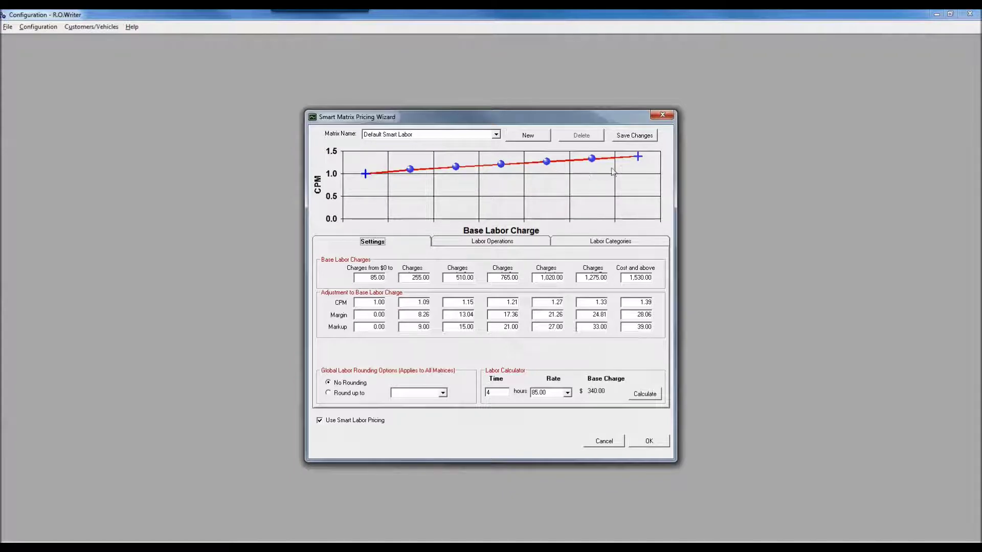
Create a new pricing matrix named 'Brakes Labor Matrix'.
{"action": "left_click", "coordinate": [530, 136]}
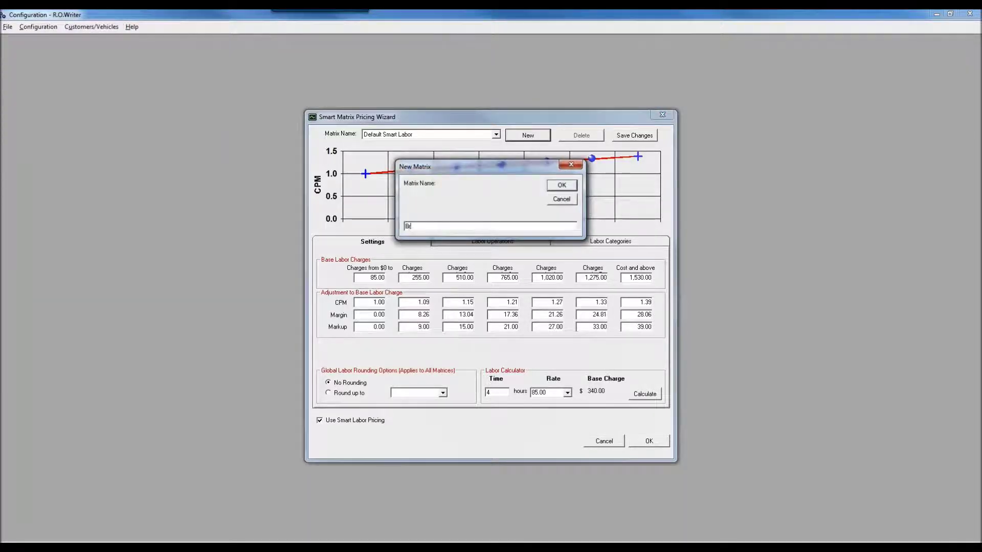
{"action": "type", "text": "Brakes Labor Matr"}
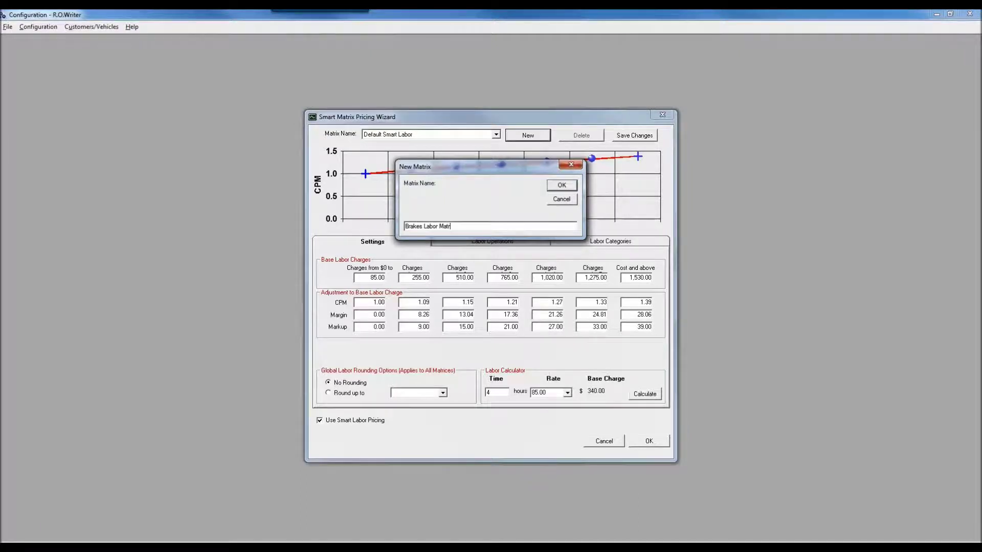
{"action": "type", "text": "ix"}
{"action": "left_click", "coordinate": [561, 187]}
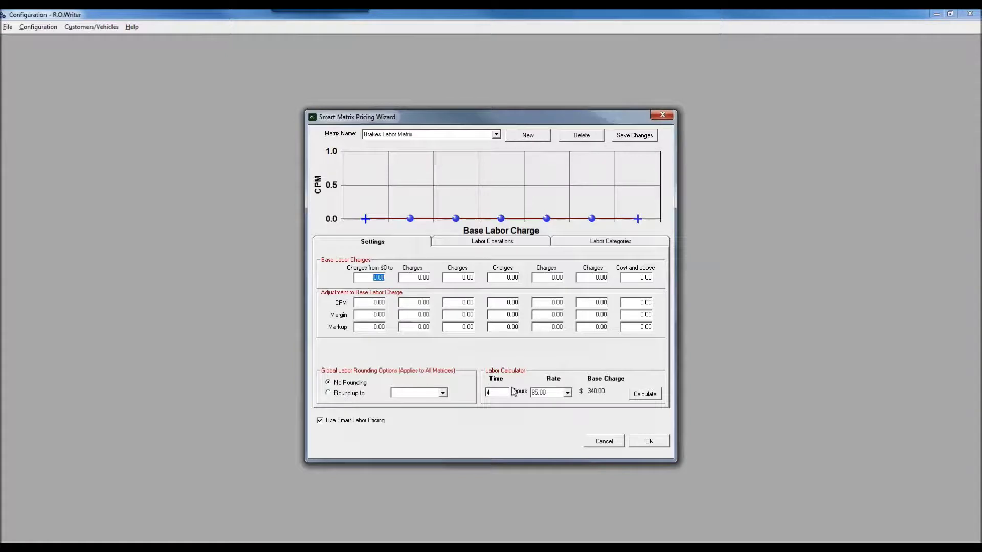
Set the calculator to 3 hours and the first tier to 255.00 charges with CPM 1.00.
{"action": "left_click_drag", "start_coordinate": [497, 394], "coordinate": [471, 393]}
{"action": "type", "text": "3"}
{"action": "double_click", "coordinate": [372, 277]}
{"action": "type", "text": "255.00"}
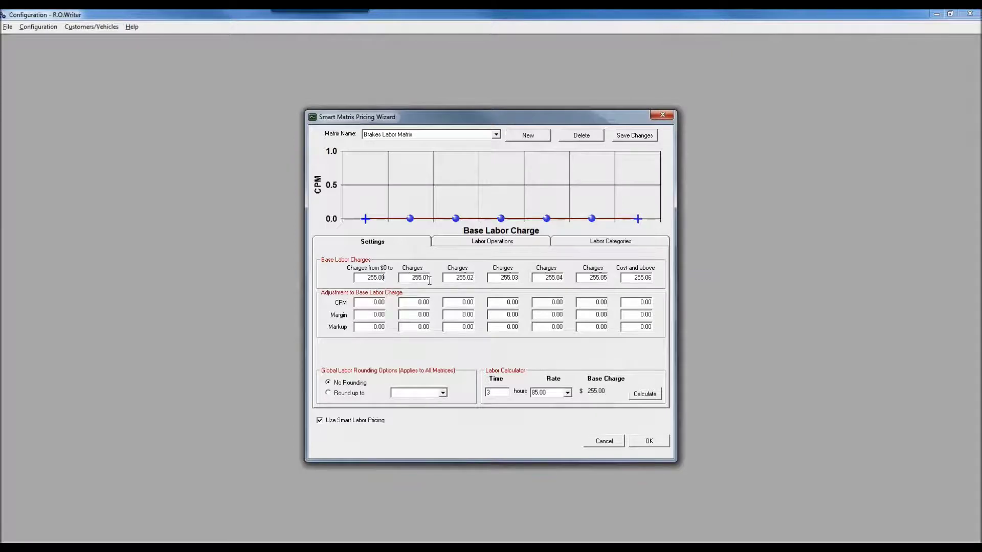
{"action": "double_click", "coordinate": [371, 302]}
{"action": "type", "text": "0.01"}
{"action": "type", "text": "00"}
{"action": "left_click_drag", "start_coordinate": [411, 277], "coordinate": [470, 280]}
Fill in the second and third charge tiers and their CPM adjustments.
{"action": "type", "text": "0.05"}
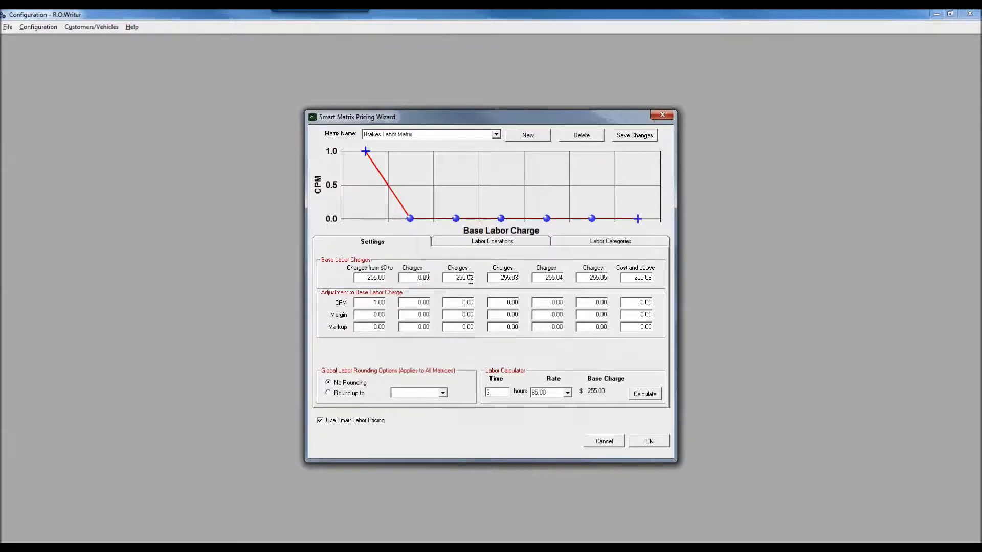
{"action": "type", "text": "5.10"}
{"action": "type", "text": "00"}
{"action": "key", "text": "Tab"}
{"action": "type", "text": ".1"}
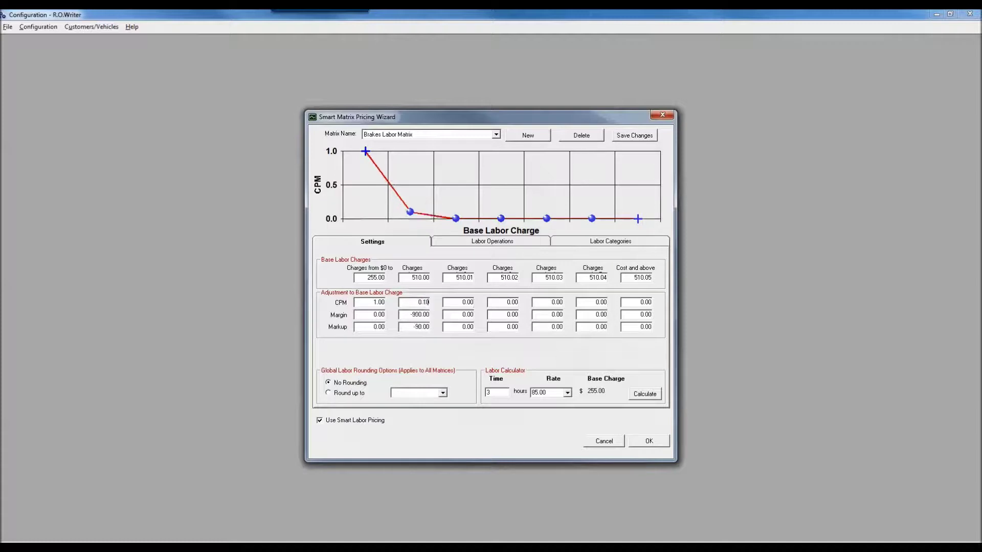
{"action": "type", "text": "1.03"}
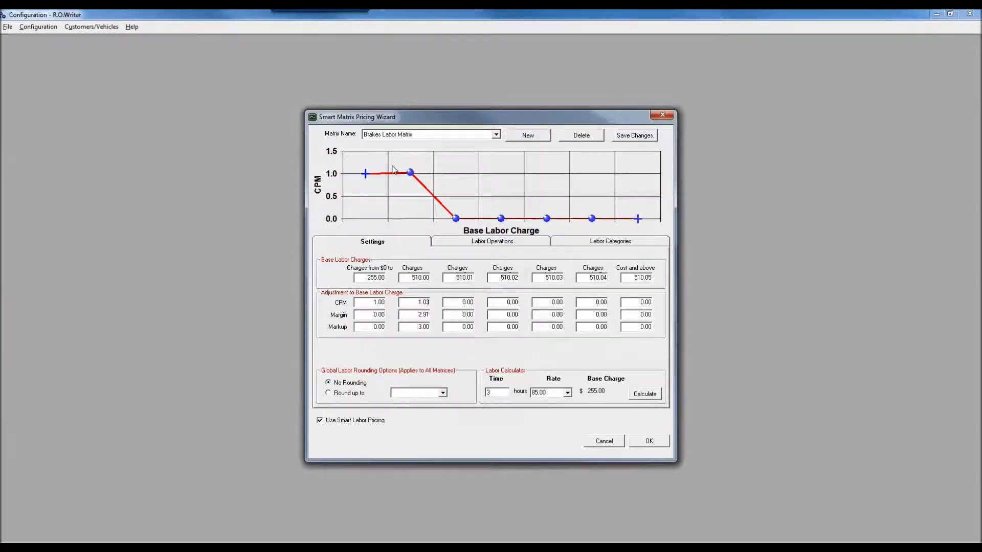
{"action": "left_click", "coordinate": [463, 278]}
{"action": "type", "text": "0.785"}
{"action": "left_click", "coordinate": [451, 303]}
{"action": "type", "text": "0.1"}
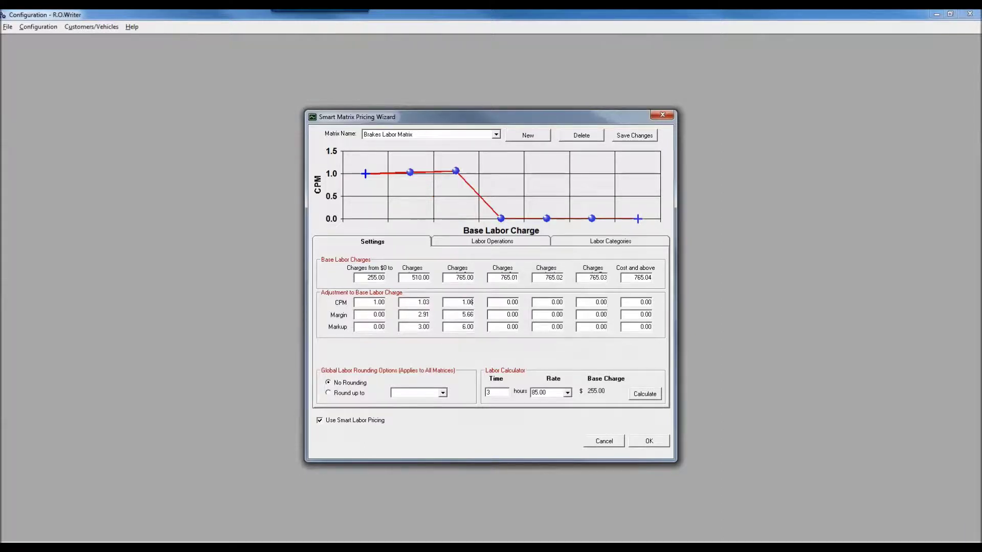
Set the calculator to 12 hours and the fourth tier to 1,020 charges with CPM 1.09.
{"action": "left_click", "coordinate": [500, 277]}
{"action": "left_click", "coordinate": [494, 392]}
{"action": "type", "text": "12"}
{"action": "left_click", "coordinate": [502, 278]}
{"action": "type", "text": "1020.0"}
{"action": "key", "text": "Tab"}
{"action": "type", "text": "1.09"}
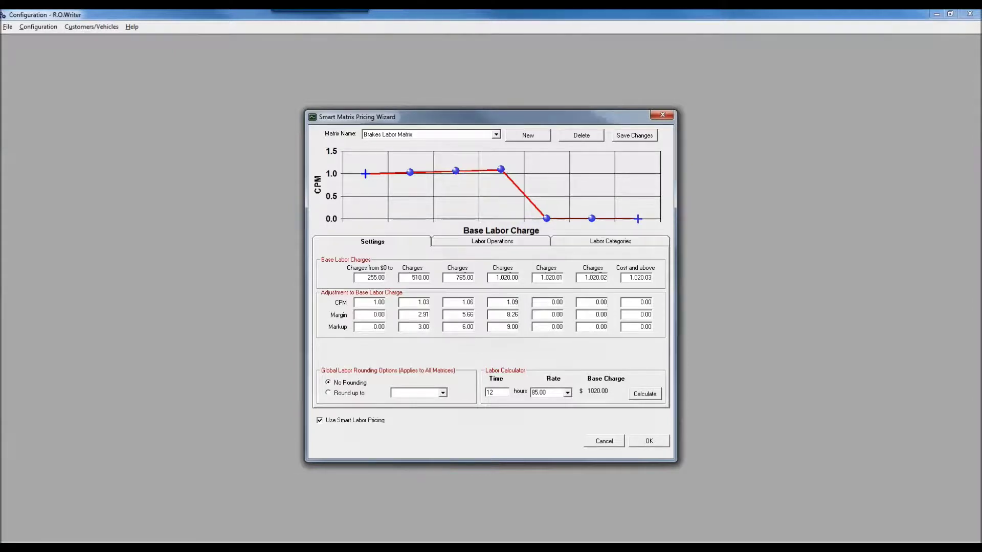
Set the fifth, sixth and seventh tiers' CPM to 1.09.
{"action": "left_click", "coordinate": [544, 302]}
{"action": "type", "text": "1.09"}
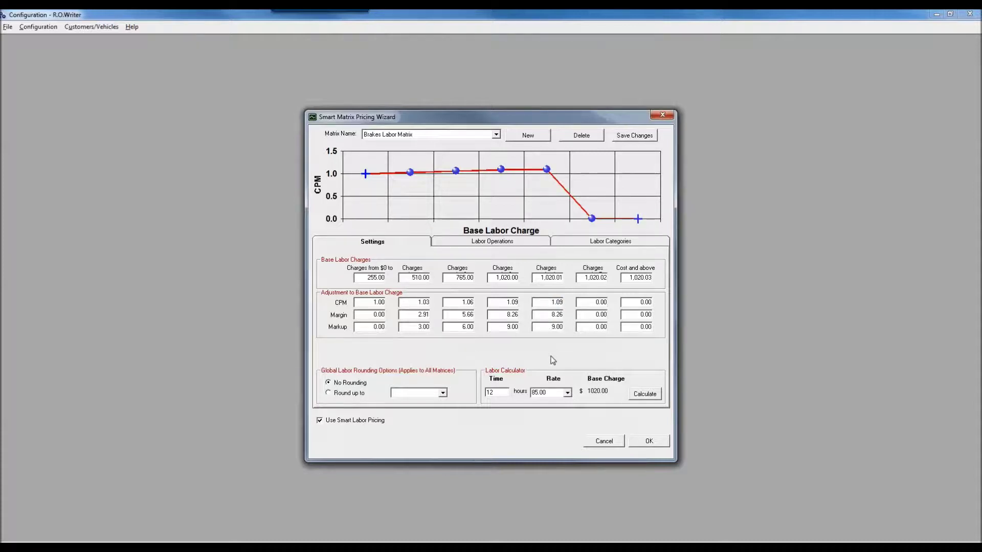
{"action": "left_click", "coordinate": [602, 303]}
{"action": "type", "text": "1.09"}
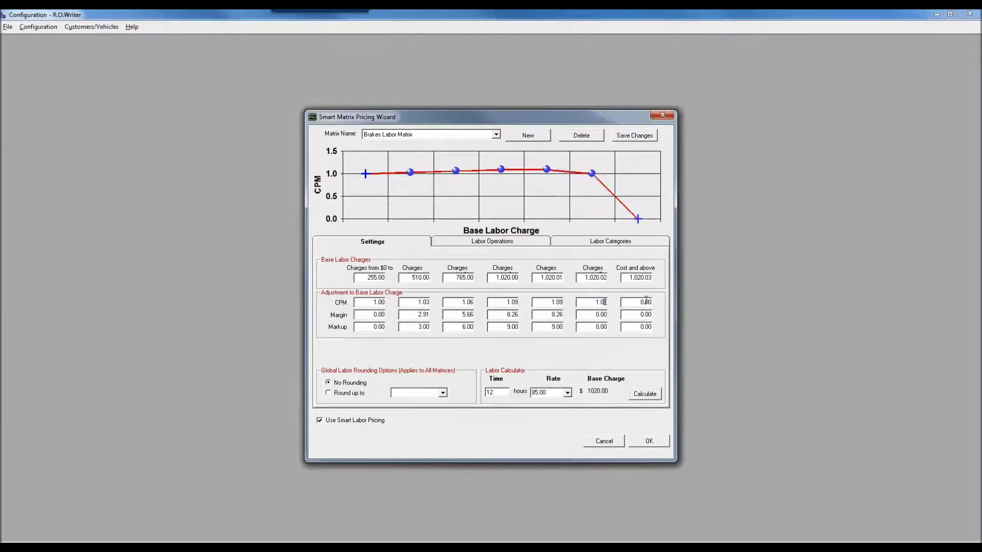
{"action": "left_click", "coordinate": [635, 301]}
{"action": "type", "text": "1.09"}
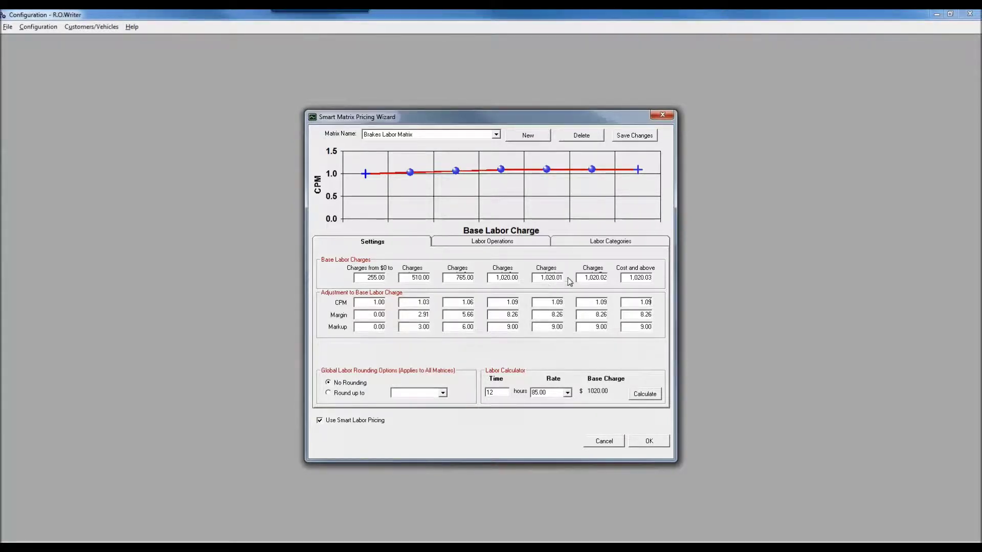
{"action": "left_click", "coordinate": [596, 240]}
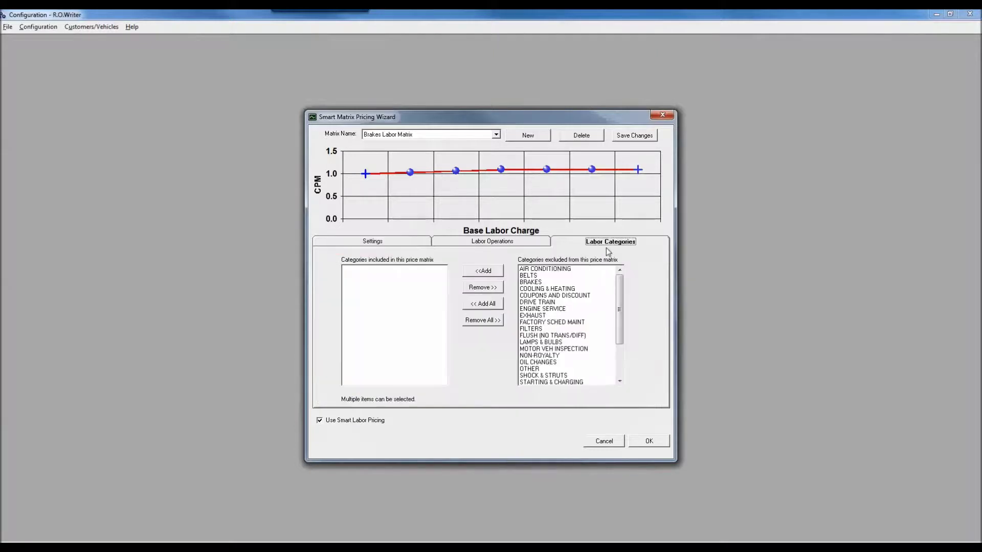
Include the BRAKES labor category in the matrix and save the Brakes Labor Matrix.
{"action": "left_click", "coordinate": [532, 283]}
{"action": "left_click", "coordinate": [482, 272]}
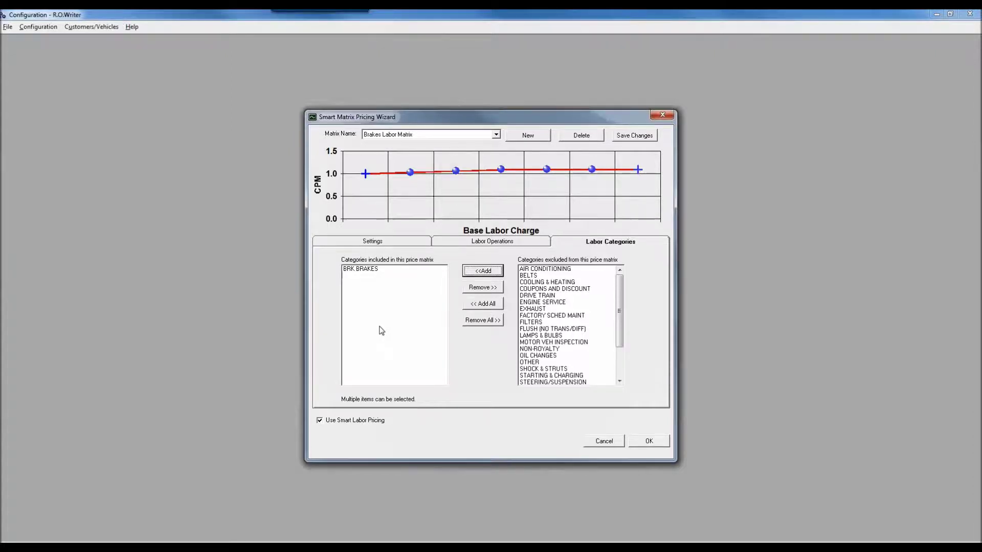
{"action": "left_click", "coordinate": [637, 137]}
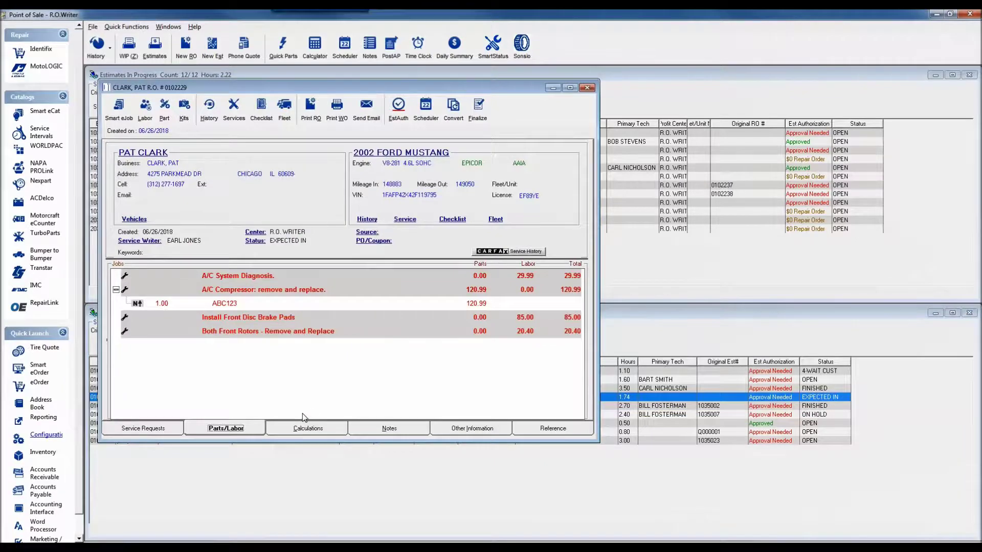
Try 0.03 billed hours on the A/C Compressor job, then cancel the edit.
{"action": "double_click", "coordinate": [284, 291]}
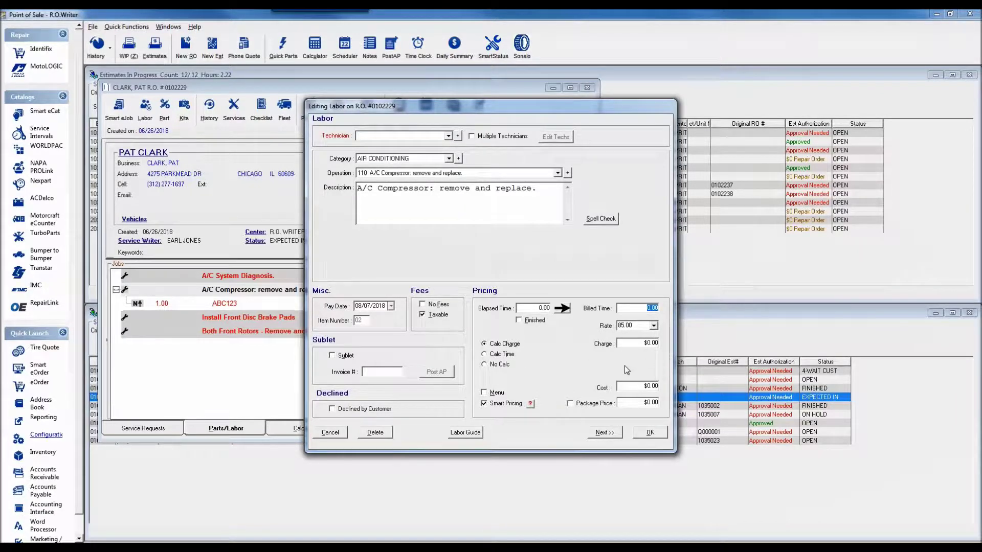
{"action": "type", "text": "0.03"}
{"action": "left_click", "coordinate": [332, 435]}
Check the Install Front Disc Brake Pads charge at 6.00 billed hours, then cancel without saving.
{"action": "double_click", "coordinate": [329, 319]}
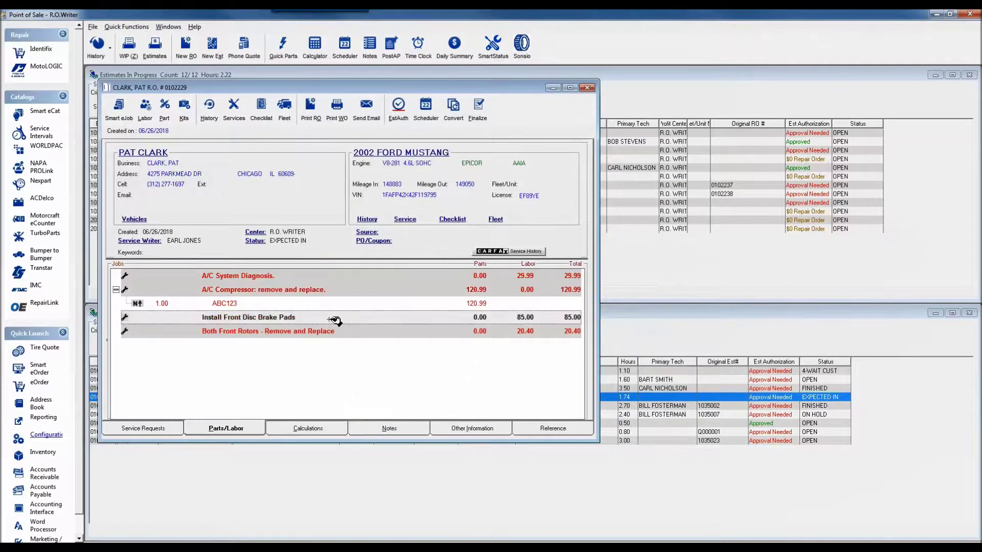
{"action": "left_click", "coordinate": [639, 309]}
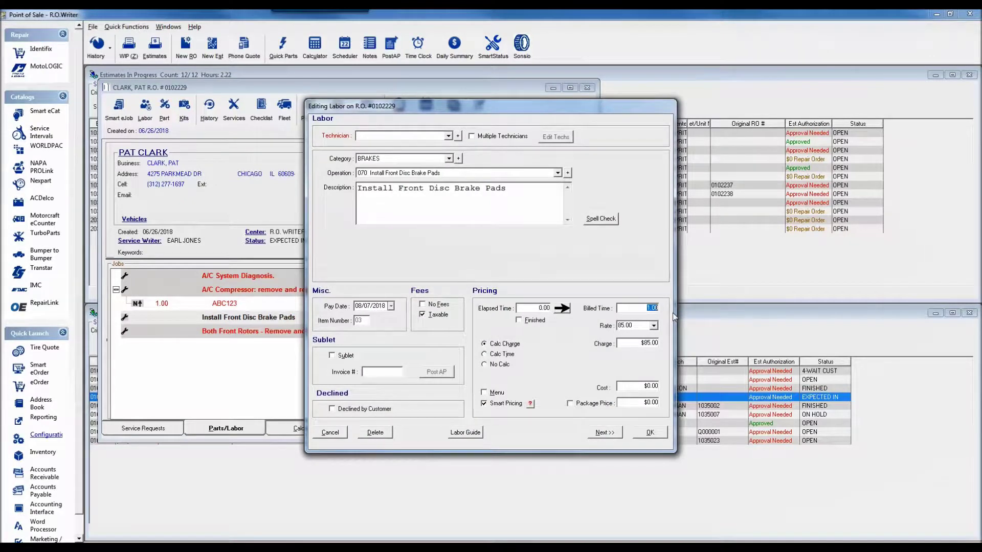
{"action": "type", "text": "3"}
{"action": "left_click_drag", "start_coordinate": [643, 313], "coordinate": [697, 313]}
{"action": "type", "text": "6.00"}
{"action": "left_click", "coordinate": [332, 433]}
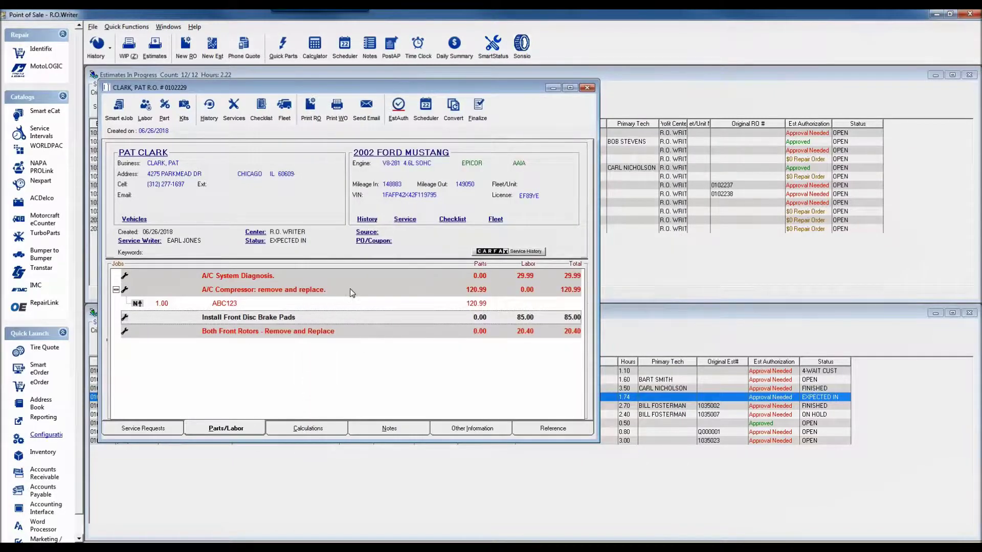
Enter 6 billed hours on the A/C Compressor job to recalculate its charge.
{"action": "double_click", "coordinate": [350, 288]}
{"action": "left_click", "coordinate": [649, 308]}
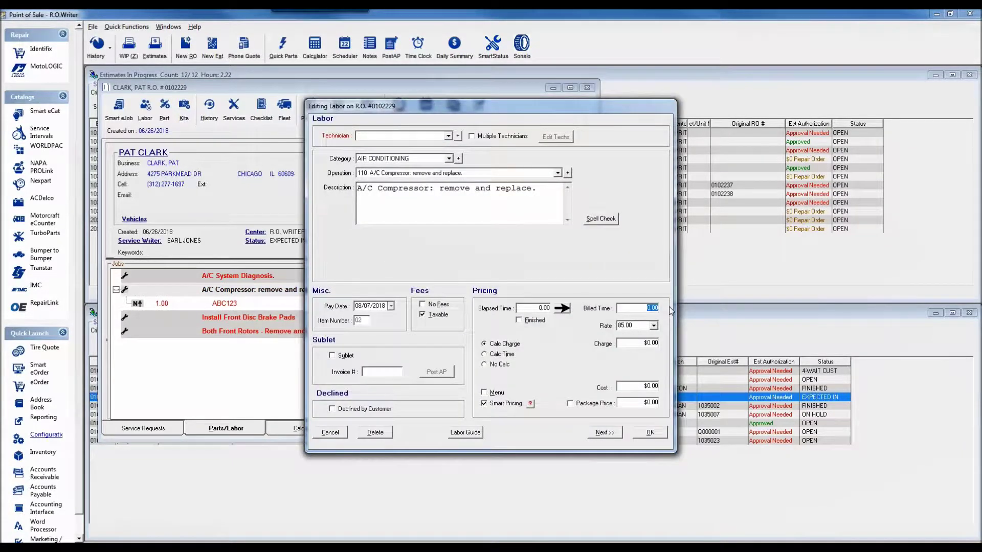
{"action": "type", "text": "6"}
{"action": "key", "text": "Tab"}
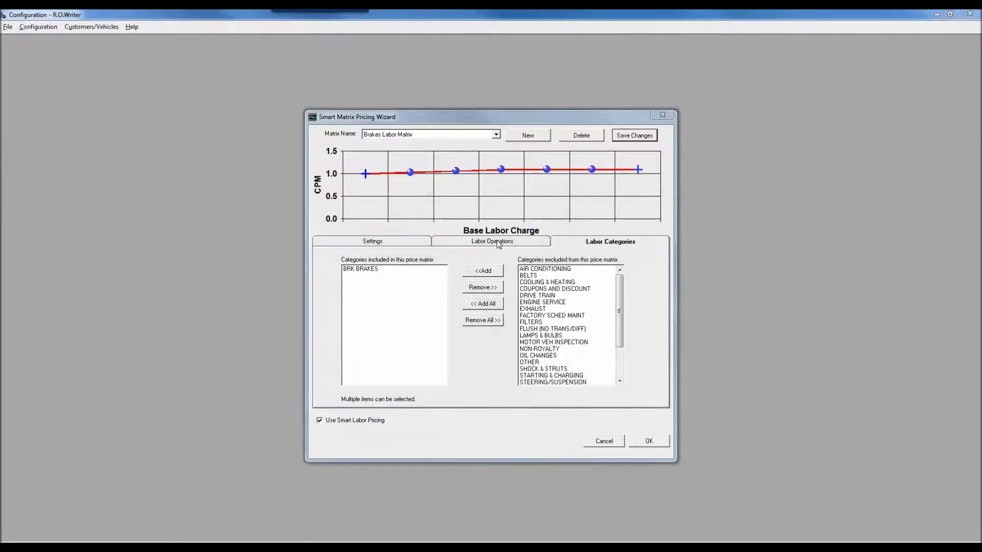
Look over the Brakes Labor Matrix's assigned labor operations, then return to its Settings.
{"action": "left_click", "coordinate": [497, 245]}
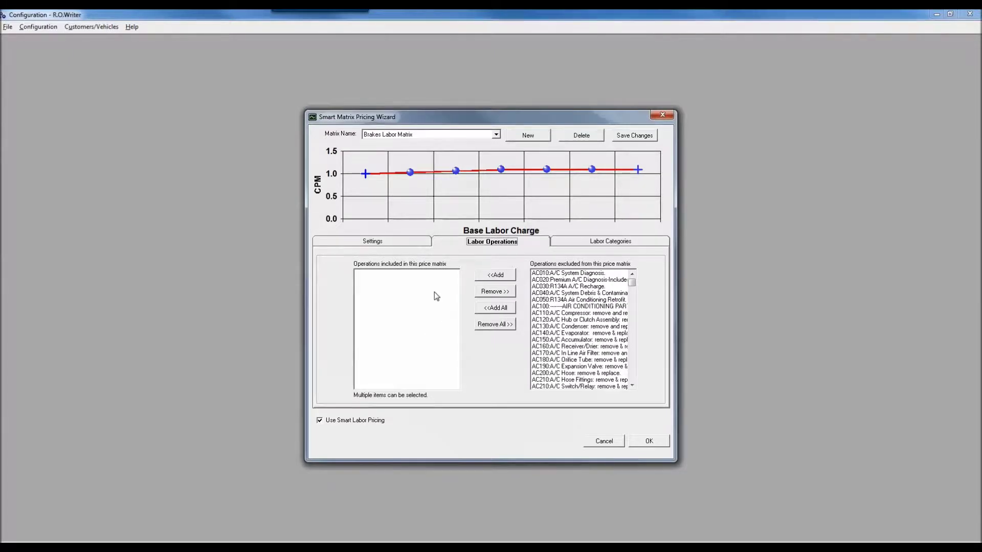
{"action": "left_click", "coordinate": [381, 245]}
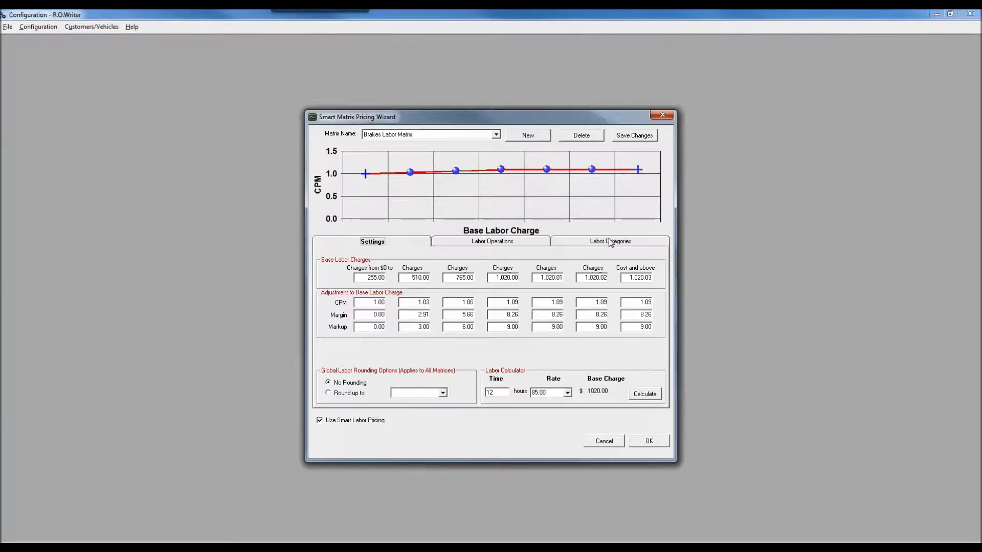
Create a new Brake Rotor Matrix with its first range up to 10,000.00 at CPM 1.50.
{"action": "left_click", "coordinate": [525, 138]}
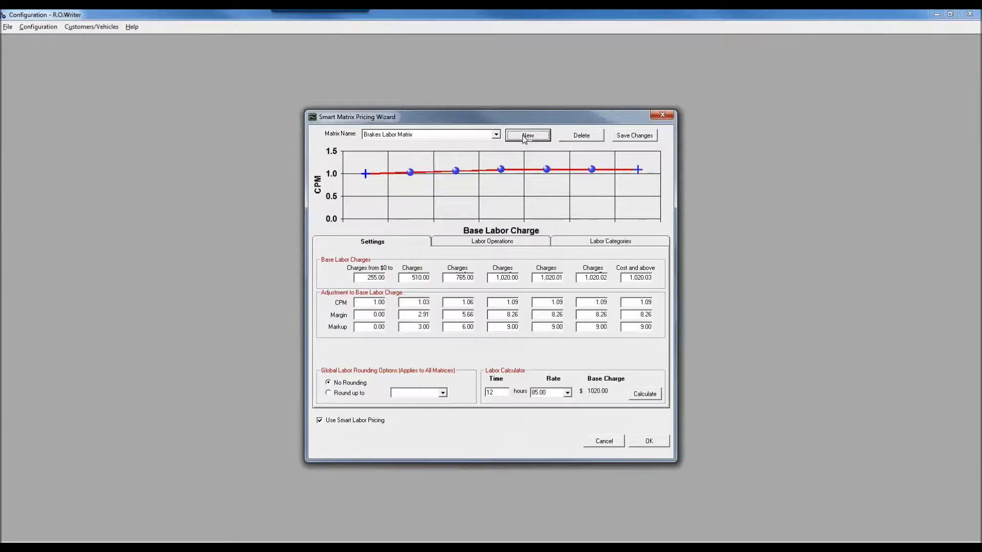
{"action": "type", "text": "Brake"}
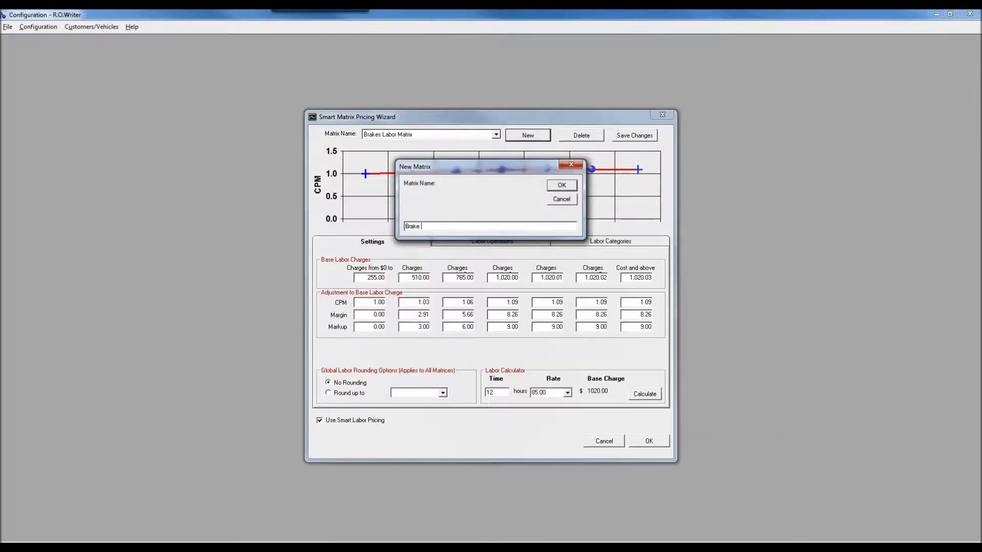
{"action": "type", "text": " Rotor Matrix"}
{"action": "left_click", "coordinate": [569, 187]}
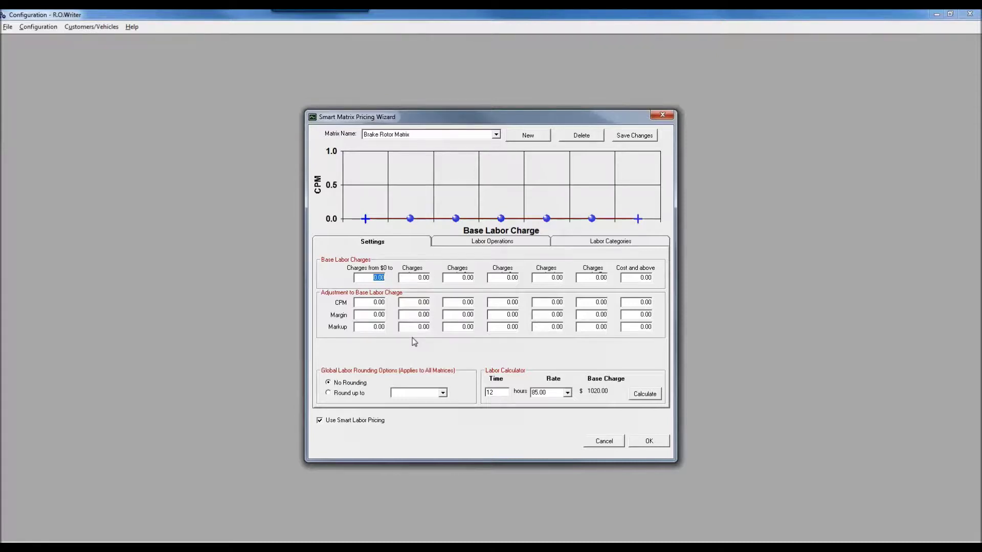
{"action": "type", "text": "10000"}
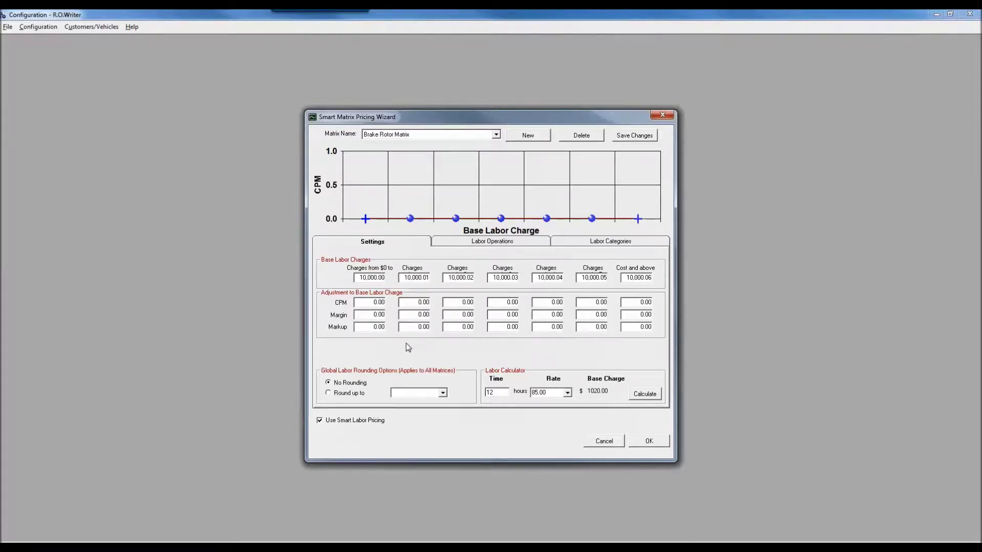
{"action": "left_click", "coordinate": [370, 302]}
{"action": "type", "text": "1.50"}
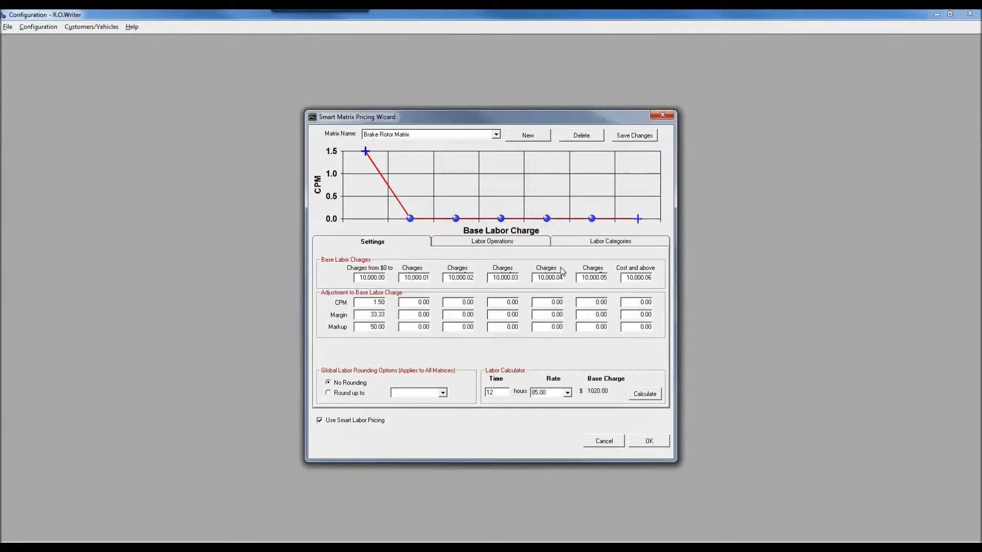
Add front rotor operations BRK130, BRK140 and BRK150 to the Brake Rotor Matrix.
{"action": "left_click", "coordinate": [514, 244]}
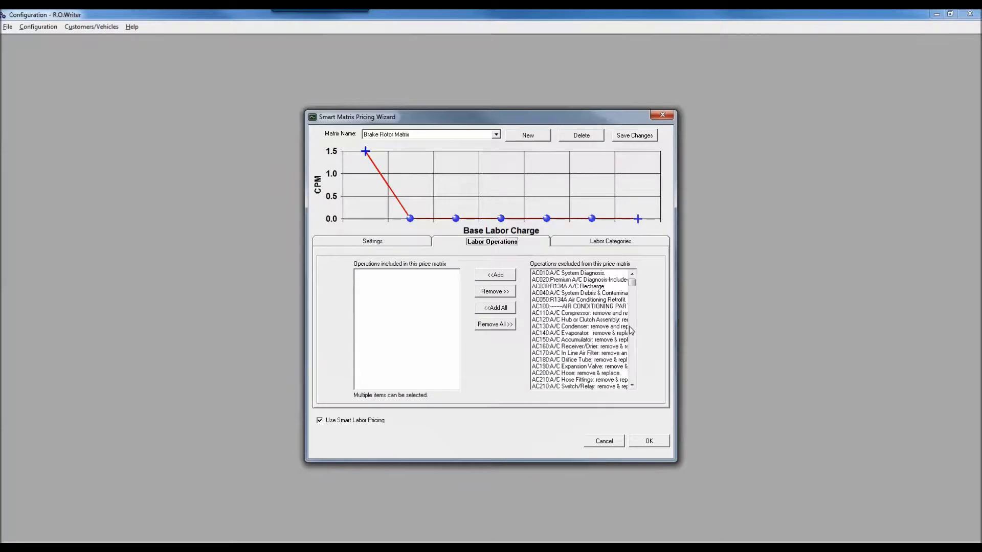
{"action": "left_click_drag", "start_coordinate": [634, 287], "coordinate": [634, 300]}
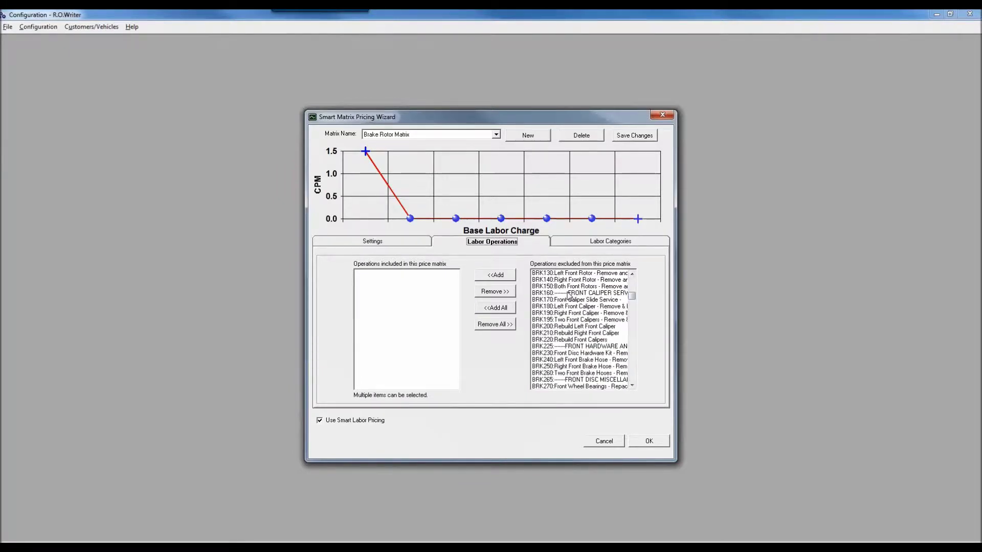
{"action": "left_click", "coordinate": [562, 274]}
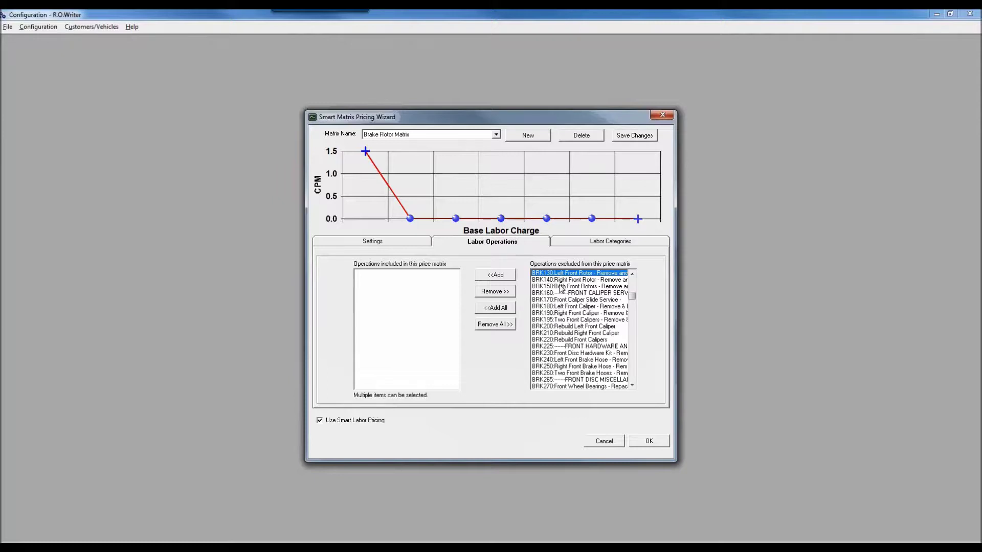
{"action": "left_click", "coordinate": [562, 287], "text": "shift"}
{"action": "left_click", "coordinate": [503, 276]}
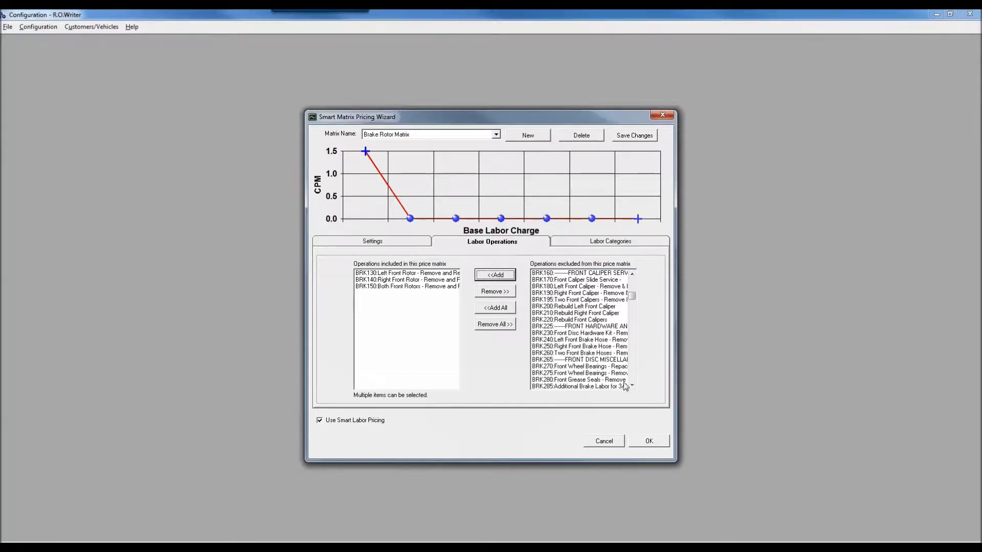
Add rear rotor operations BRK335 through BRK345 and save the matrix changes.
{"action": "left_click", "coordinate": [635, 364]}
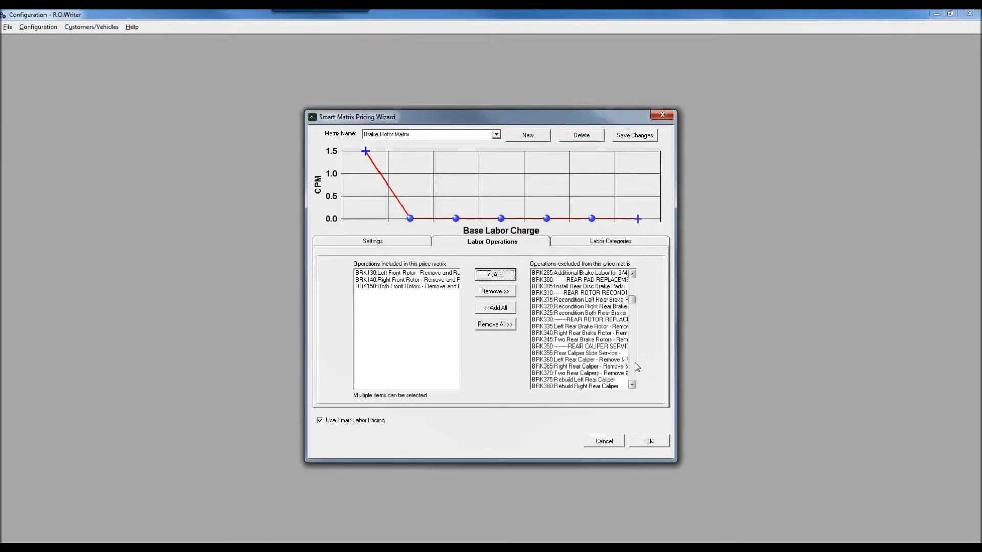
{"action": "left_click", "coordinate": [575, 327]}
{"action": "left_click", "coordinate": [572, 340], "text": "shift"}
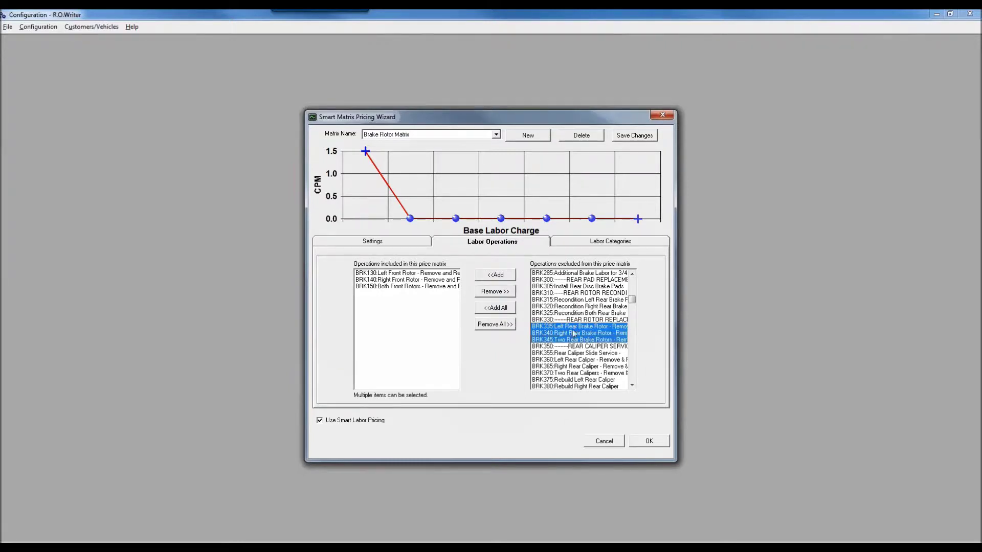
{"action": "left_click", "coordinate": [498, 278]}
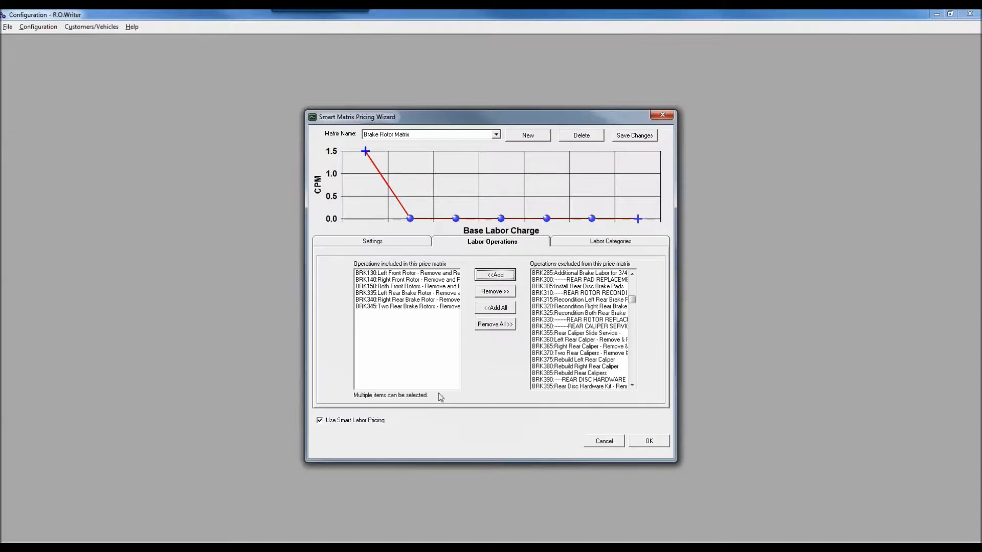
{"action": "left_click", "coordinate": [640, 138]}
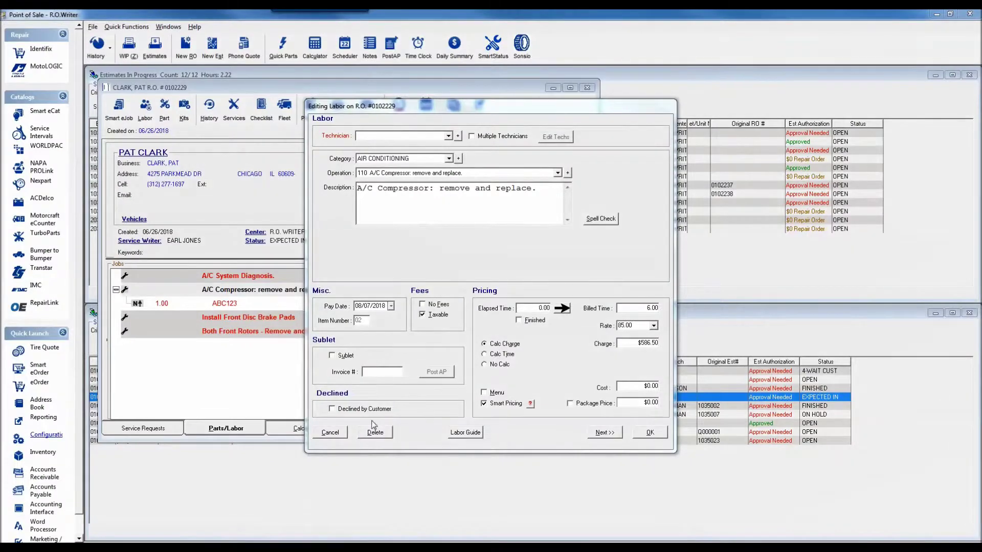
Price the Both Front Rotors job using Calc Charge at 1.00 billed hours, then delete the job.
{"action": "left_click", "coordinate": [330, 433]}
{"action": "double_click", "coordinate": [327, 331]}
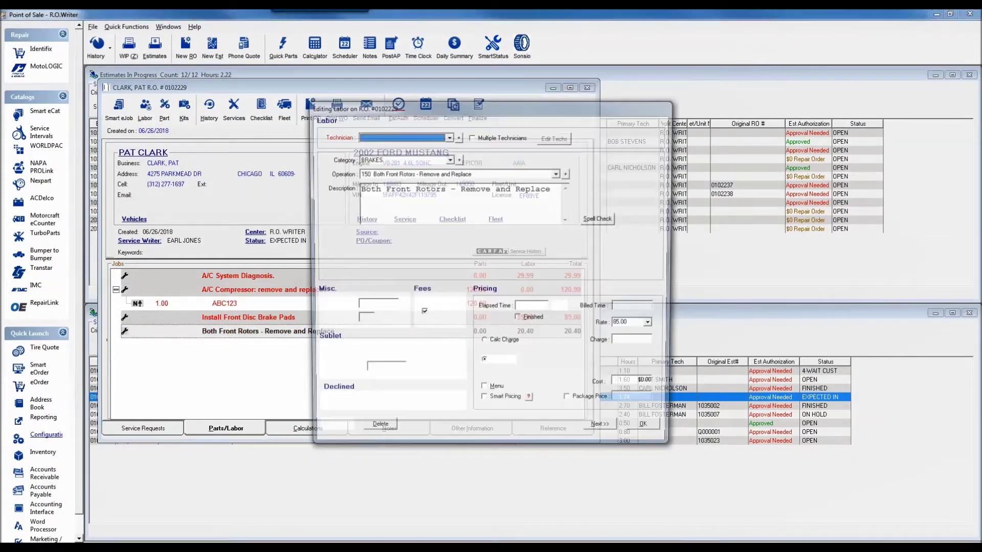
{"action": "left_click", "coordinate": [642, 308]}
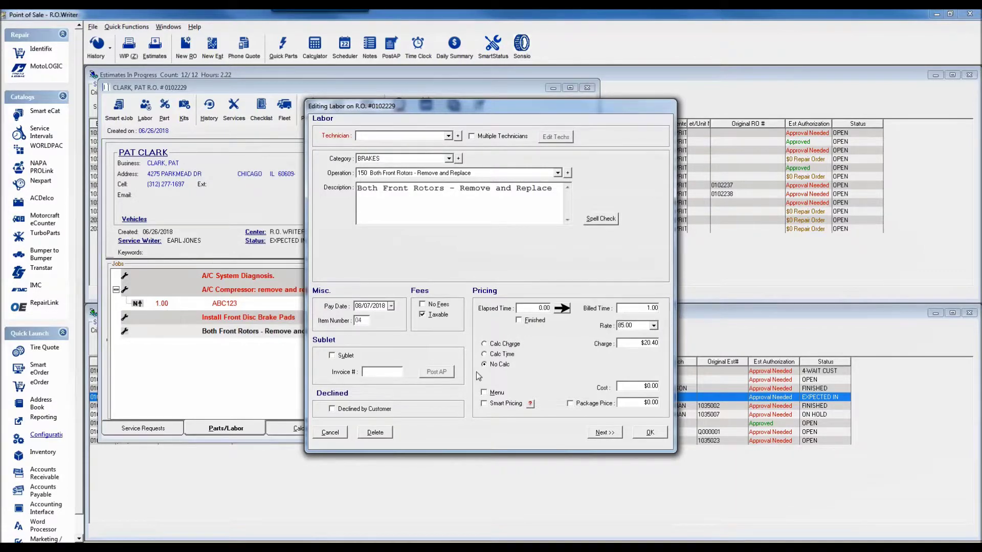
{"action": "left_click", "coordinate": [509, 353]}
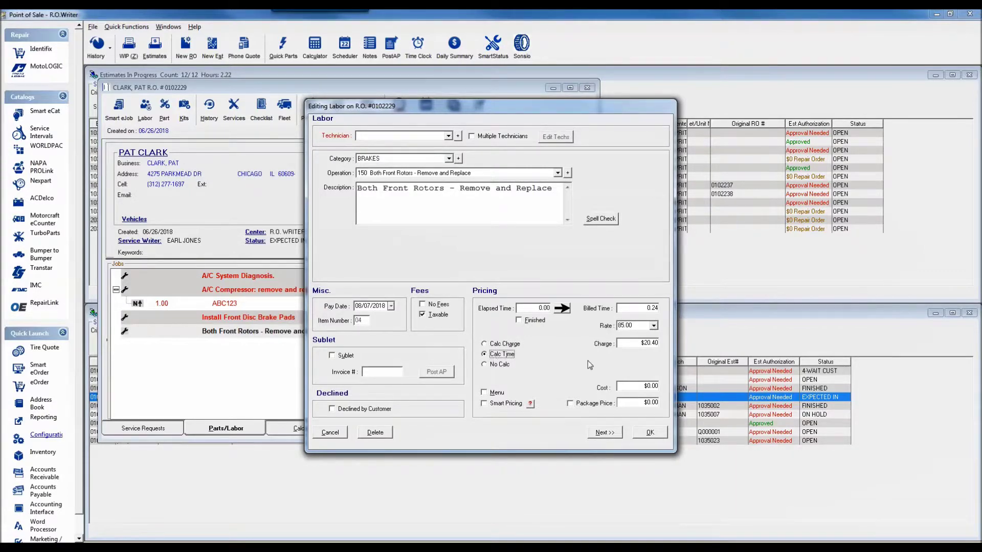
{"action": "left_click", "coordinate": [504, 343]}
{"action": "left_click", "coordinate": [639, 313]}
{"action": "type", "text": "1.00"}
{"action": "left_click", "coordinate": [379, 437]}
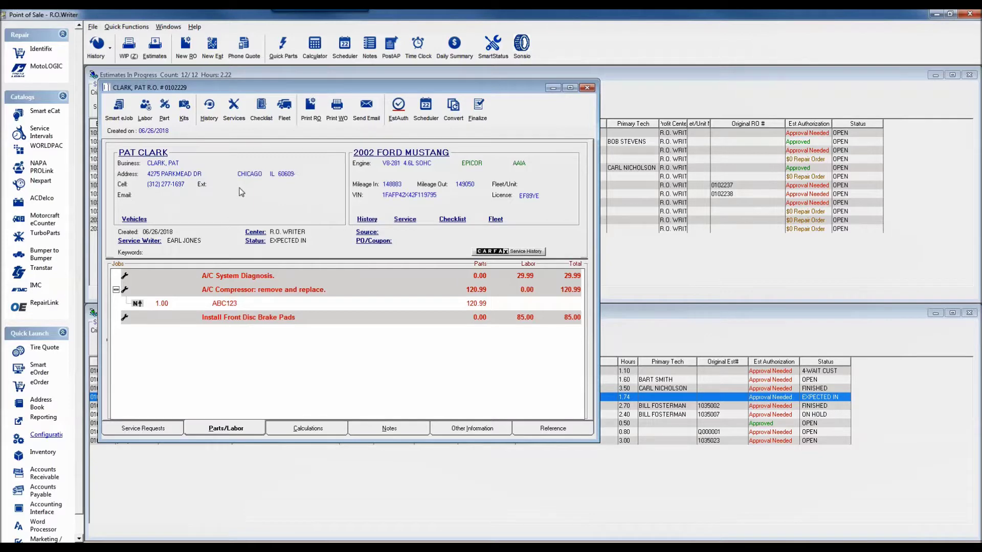
Start a new labor line for BRAKES operation 110, Recondition Both Front Brake Rotors.
{"action": "left_click", "coordinate": [146, 109]}
{"action": "left_click", "coordinate": [448, 159]}
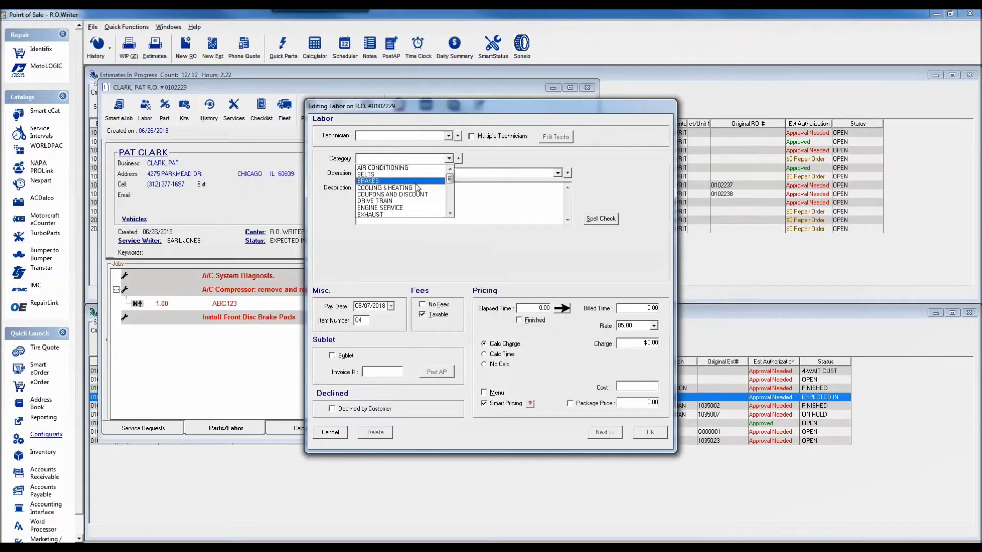
{"action": "left_click", "coordinate": [419, 187]}
{"action": "left_click", "coordinate": [438, 173]}
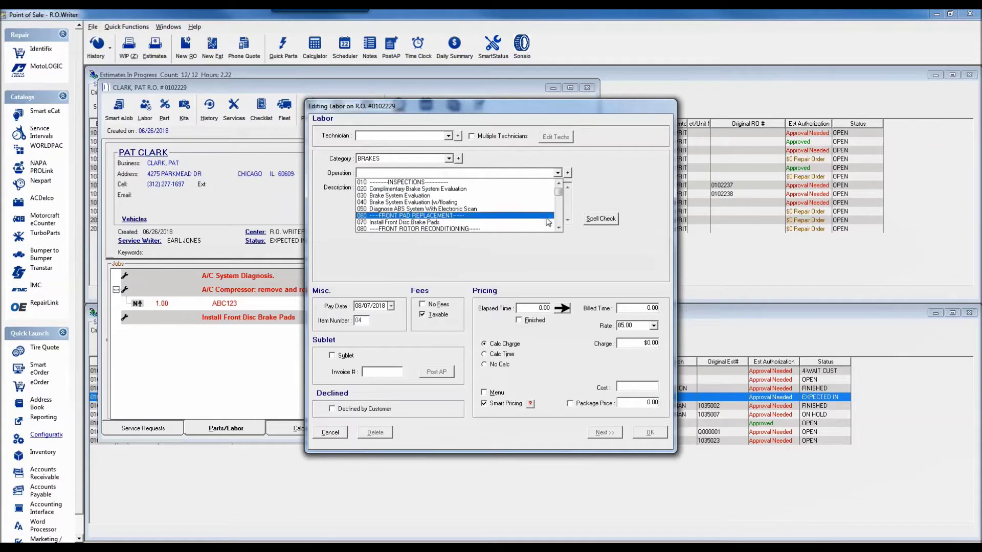
{"action": "left_click", "coordinate": [558, 220]}
{"action": "left_click", "coordinate": [424, 202]}
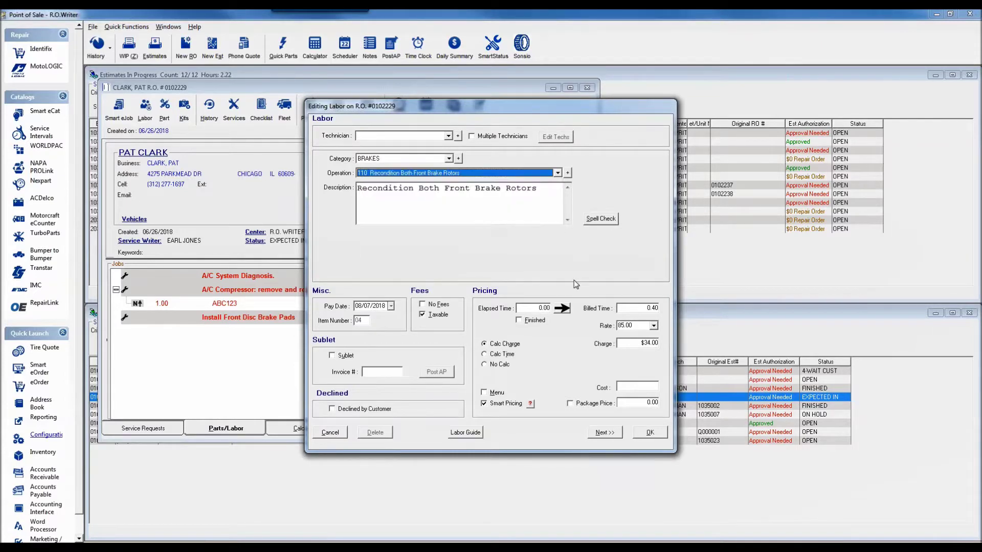
Enter 1.00 billed hours, confirm the $85.00 smart-priced charge, then discard the line.
{"action": "left_click", "coordinate": [634, 309]}
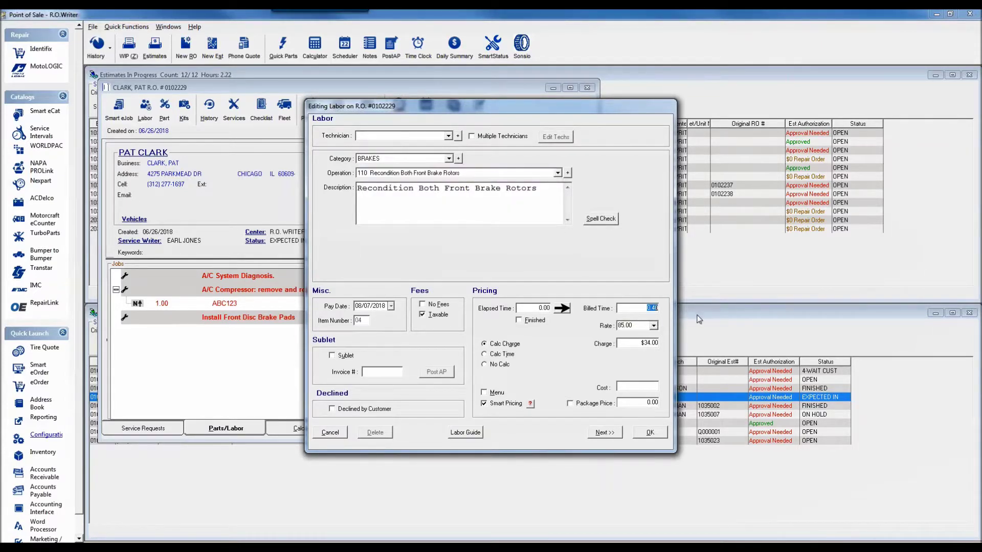
{"action": "type", "text": "1.00"}
{"action": "left_click", "coordinate": [530, 404]}
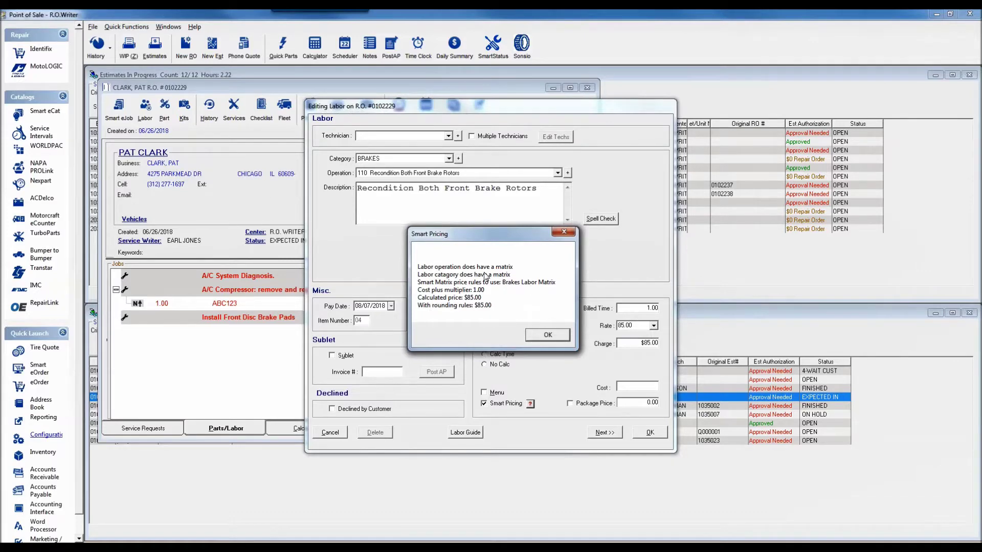
{"action": "left_click", "coordinate": [546, 335]}
{"action": "left_click", "coordinate": [330, 432]}
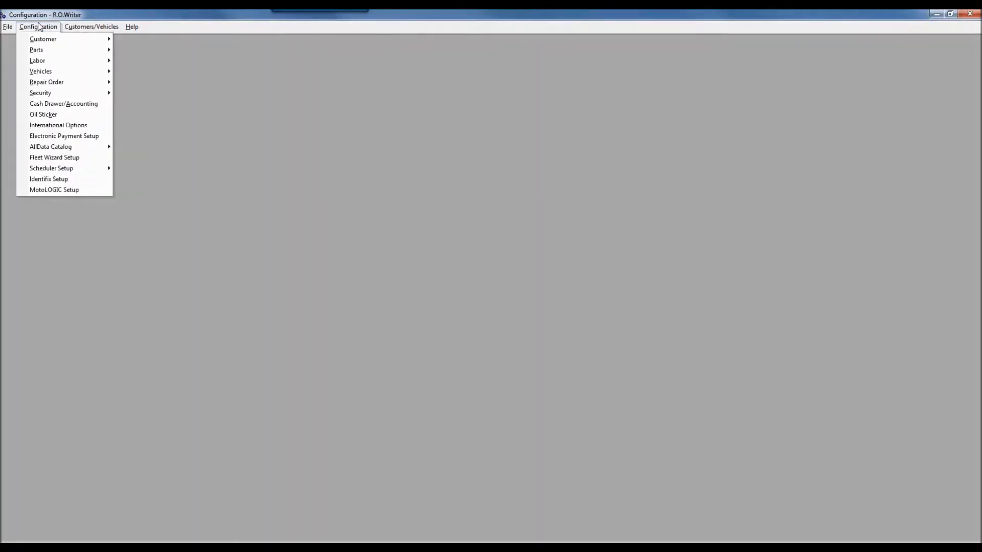
Open Smart Labor Pricing, switch to the Maintenance Smart Labor matrix, and show its Labor Categories.
{"action": "mouse_move", "coordinate": [51, 61]}
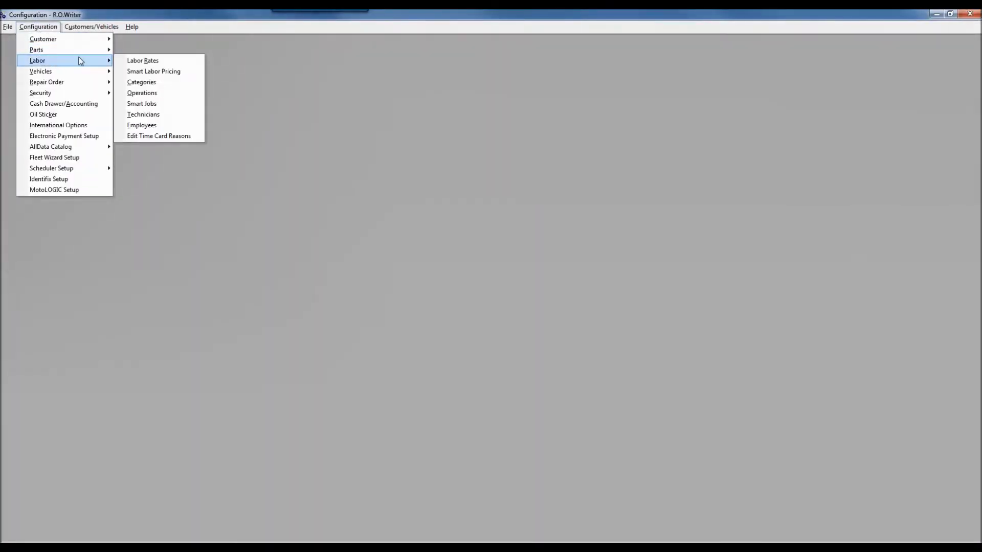
{"action": "left_click", "coordinate": [133, 72]}
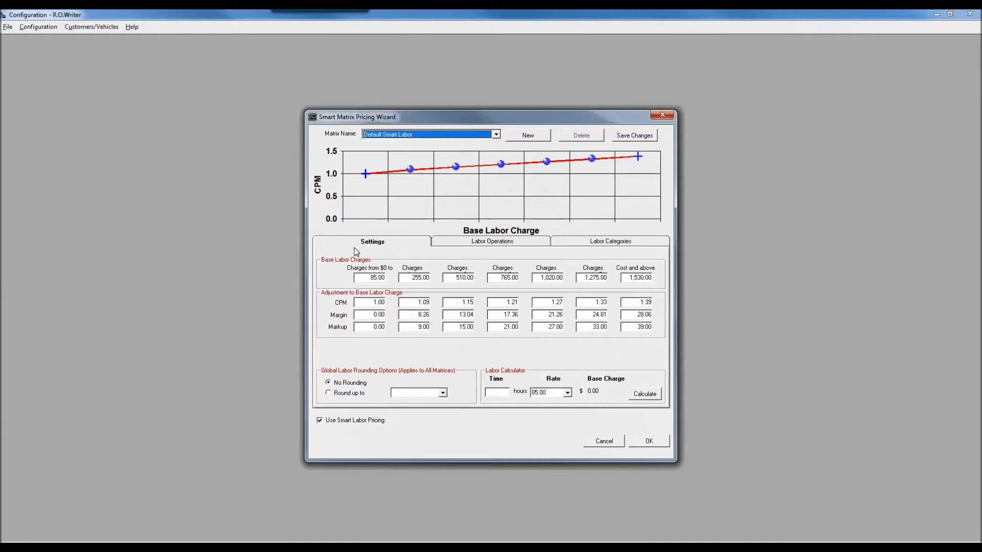
{"action": "left_click", "coordinate": [496, 135]}
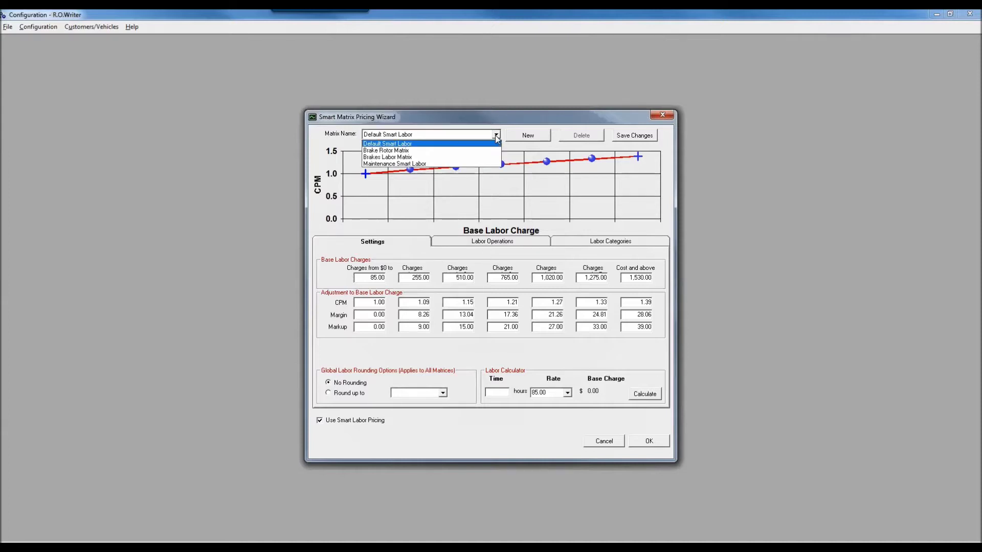
{"action": "left_click", "coordinate": [404, 164]}
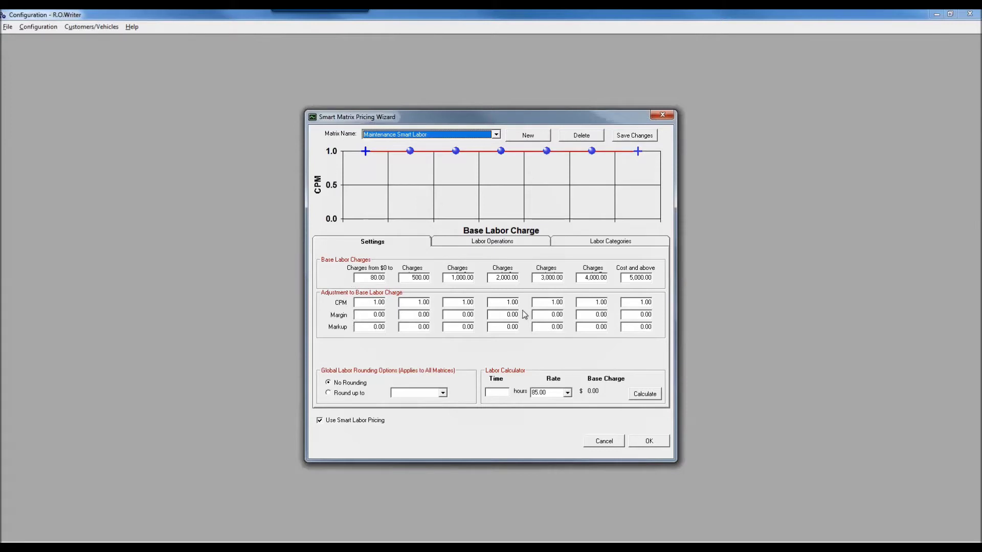
{"action": "left_click", "coordinate": [597, 245]}
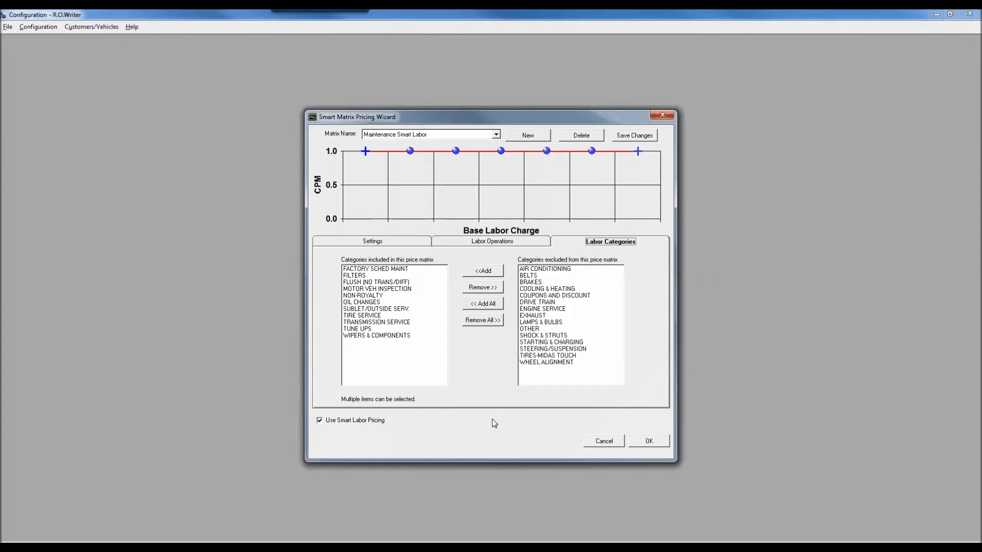
Close the pricing wizard without saving, leaving the Maintenance Smart Labor matrix unchanged.
{"action": "left_click", "coordinate": [600, 443]}
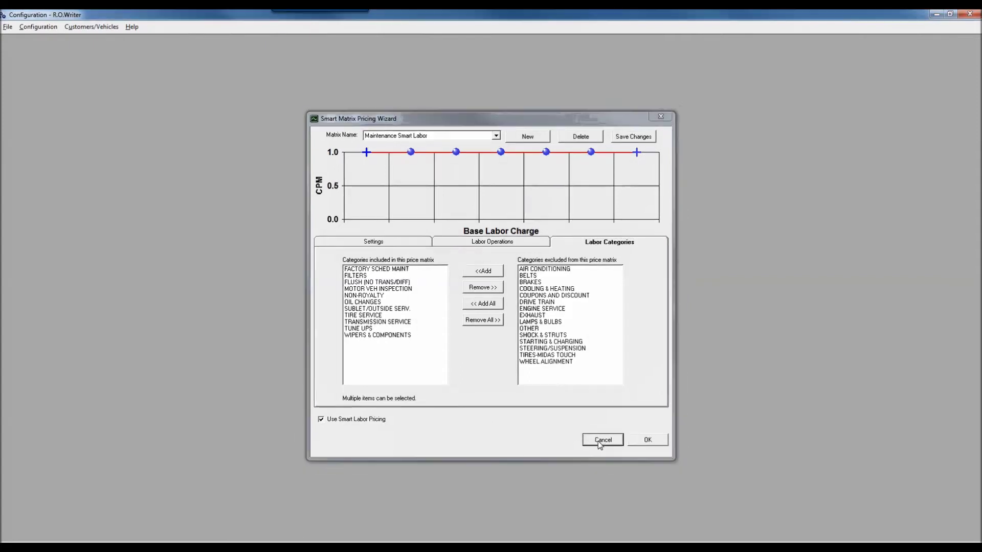